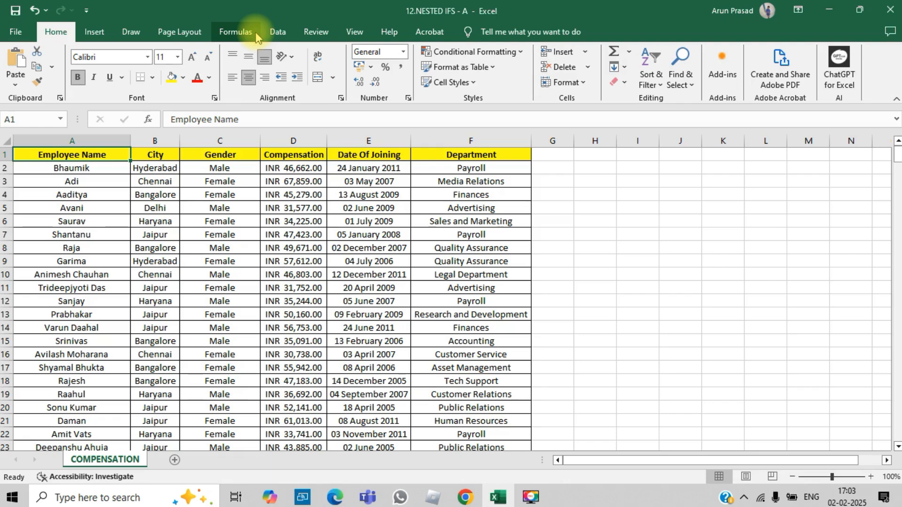
Add a new custom tab directly after the Insert tab in the ribbon customization options
left_click(16, 32)
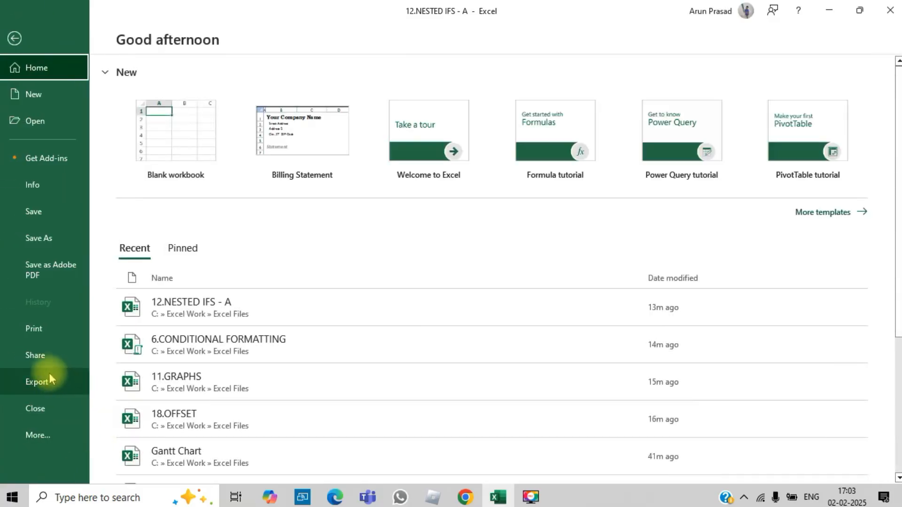
left_click(20, 430)
left_click(140, 407)
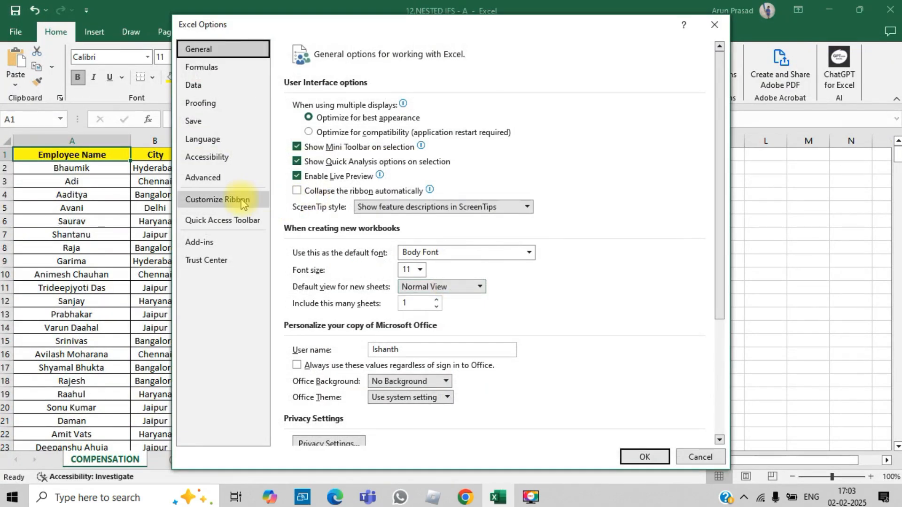
left_click(233, 201)
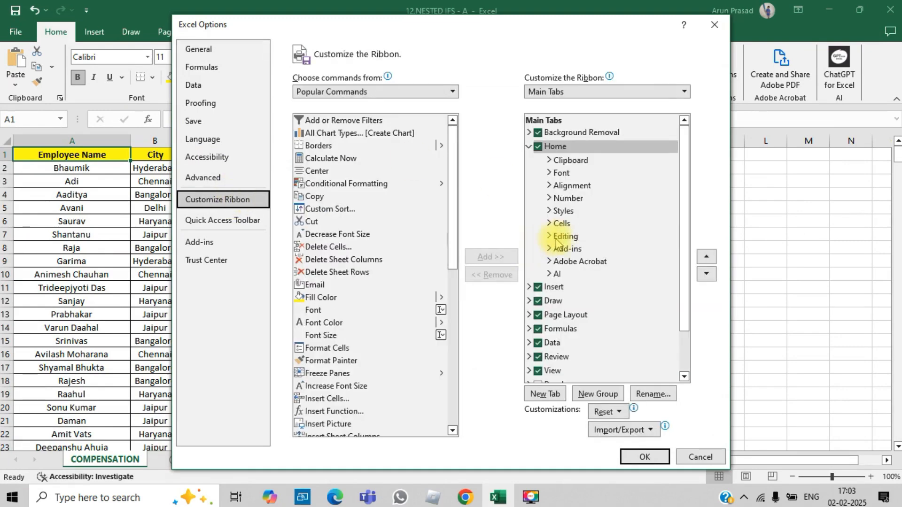
left_click(552, 288)
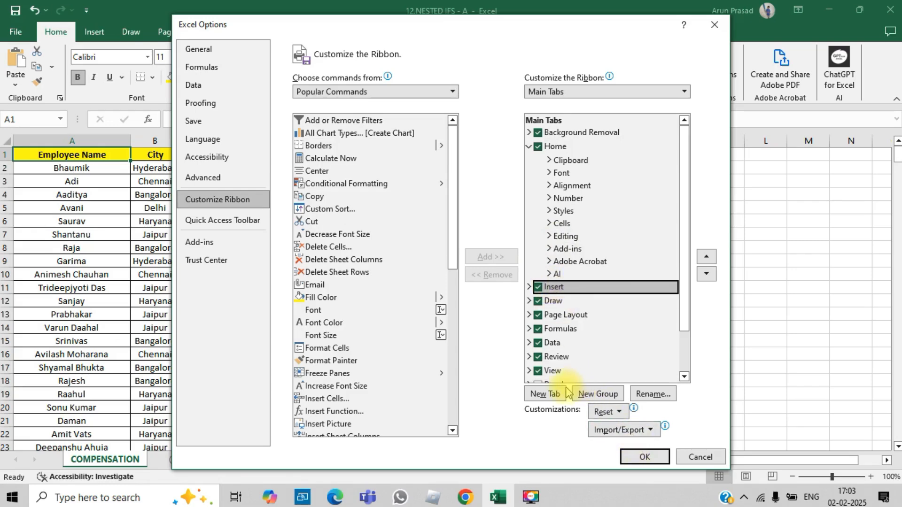
left_click(555, 396)
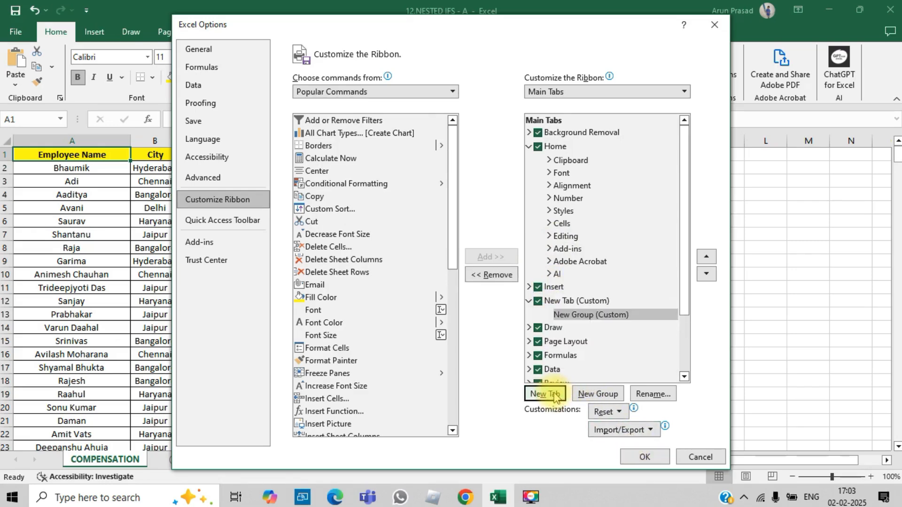
Rename the new custom tab to the owner's first name, apply the ribbon changes and display that tab
right_click(562, 303)
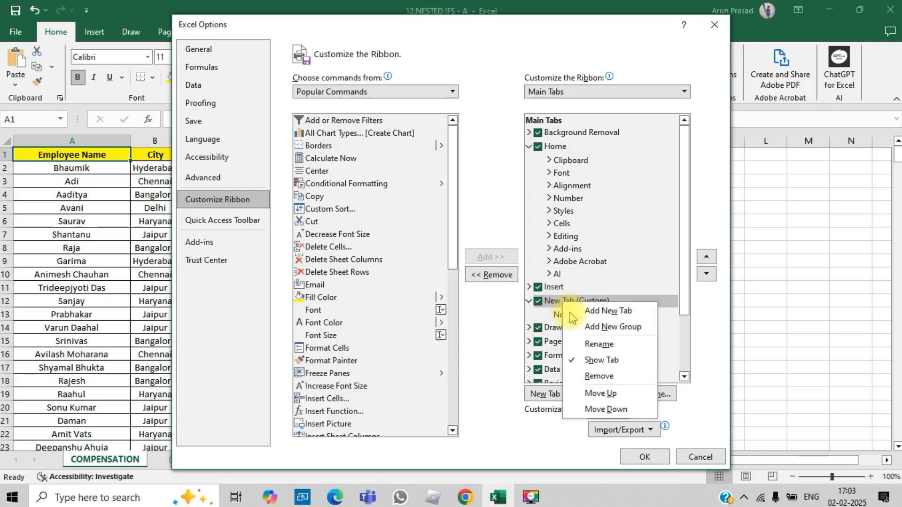
left_click(599, 344)
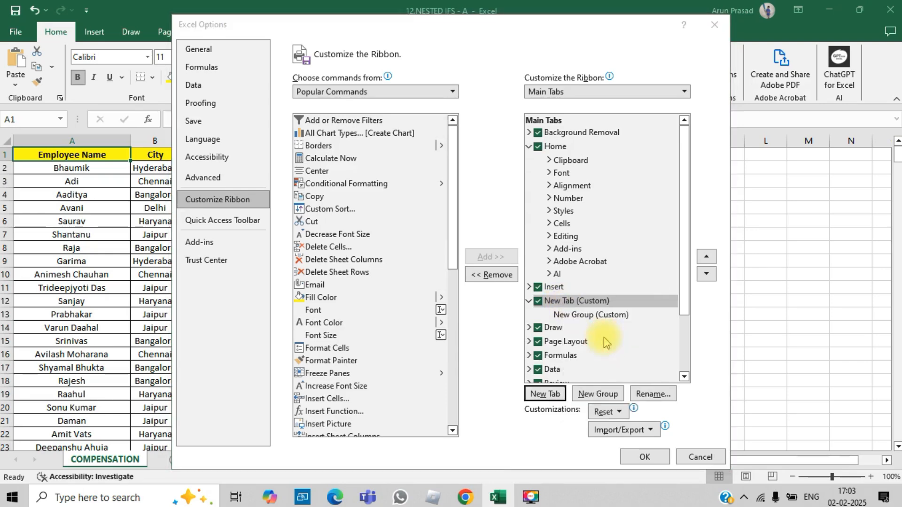
key("Caps_Lock")
type("Arun")
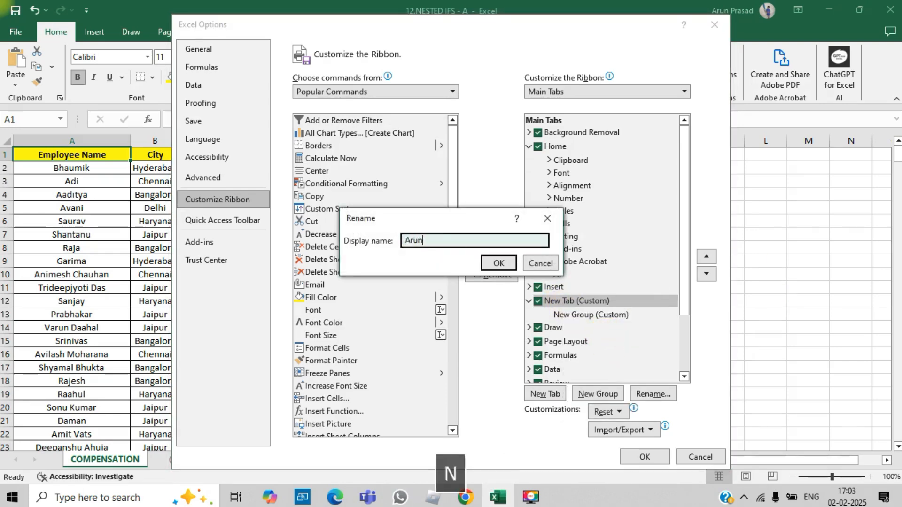
left_click(499, 263)
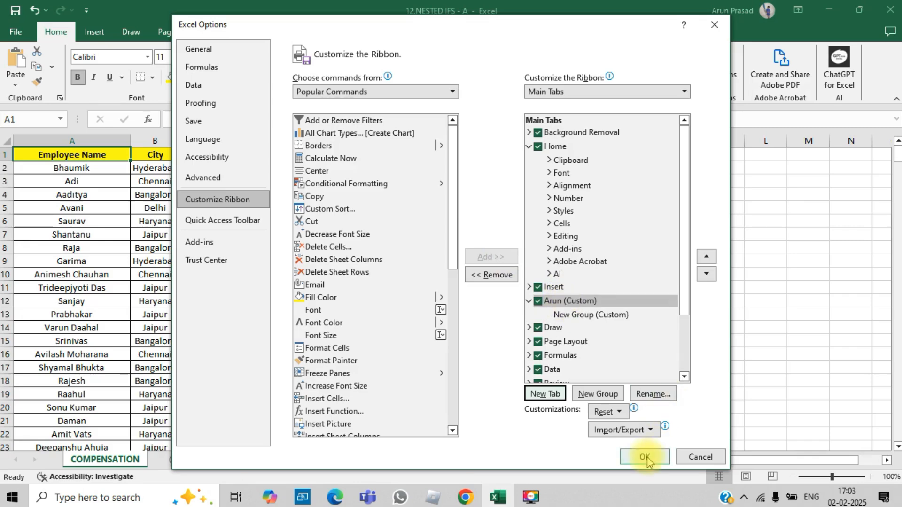
left_click_drag(531, 24, 537, 62)
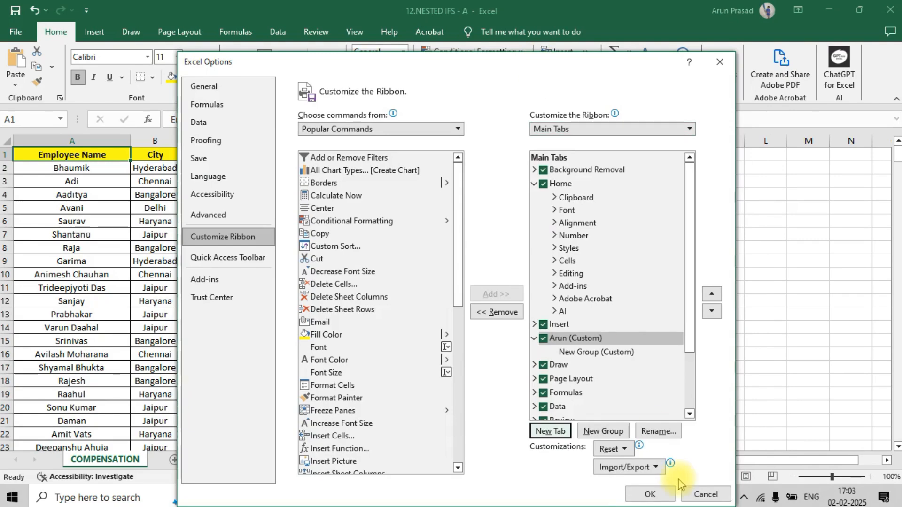
left_click(650, 494)
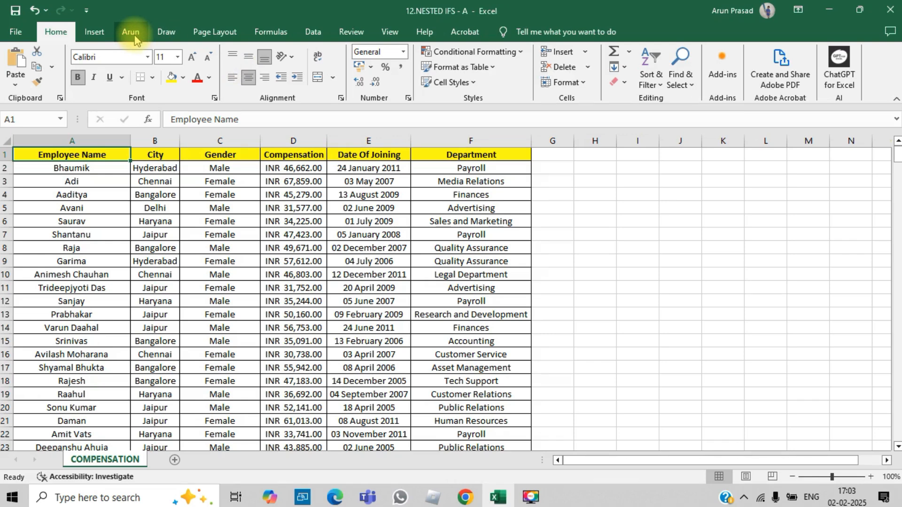
left_click(136, 40)
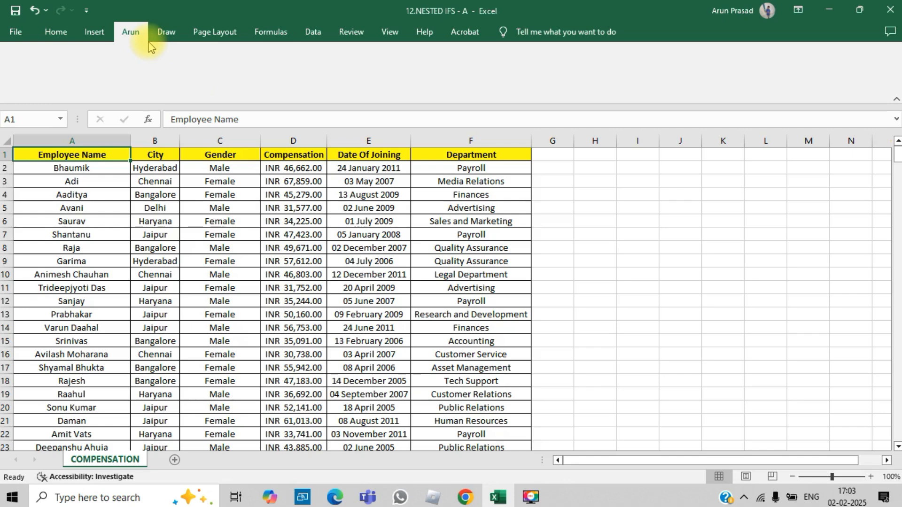
Add the Custom Sort command to the new group under the custom tab in the ribbon customization options
left_click(16, 32)
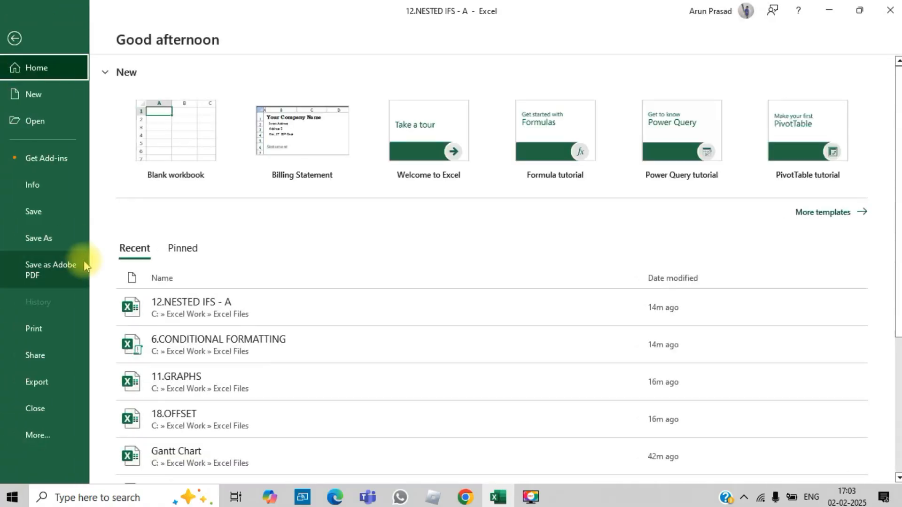
left_click(19, 434)
left_click(134, 409)
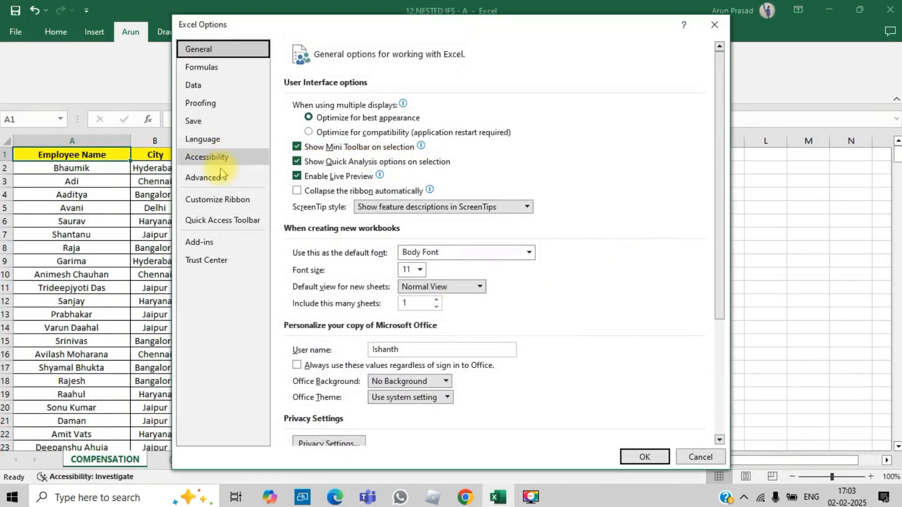
left_click(219, 199)
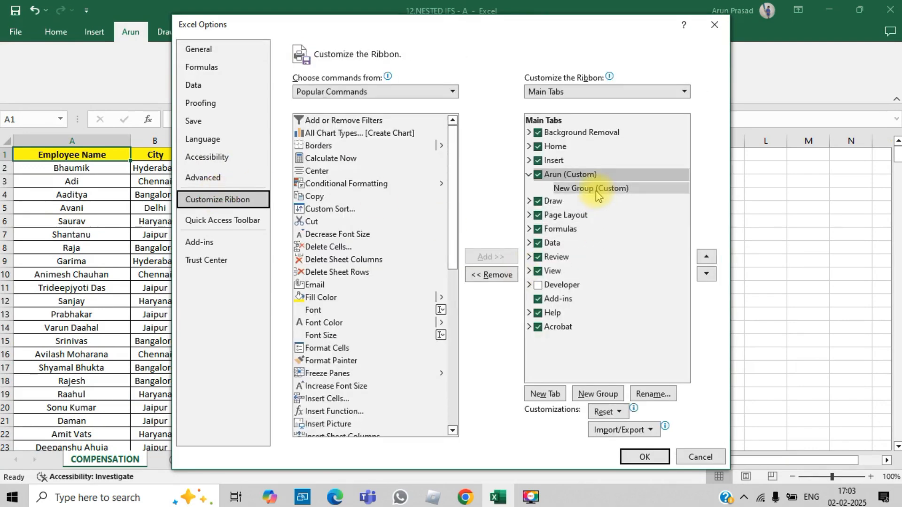
left_click(570, 178)
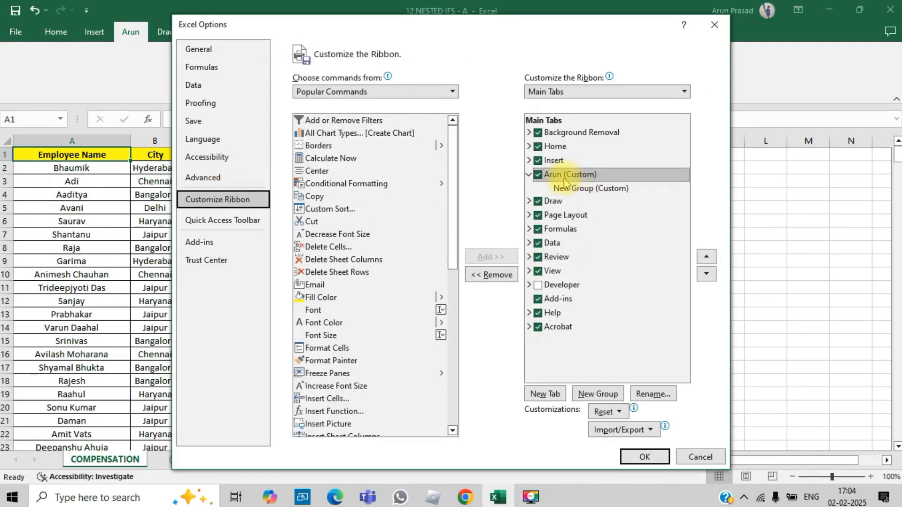
left_click(566, 181)
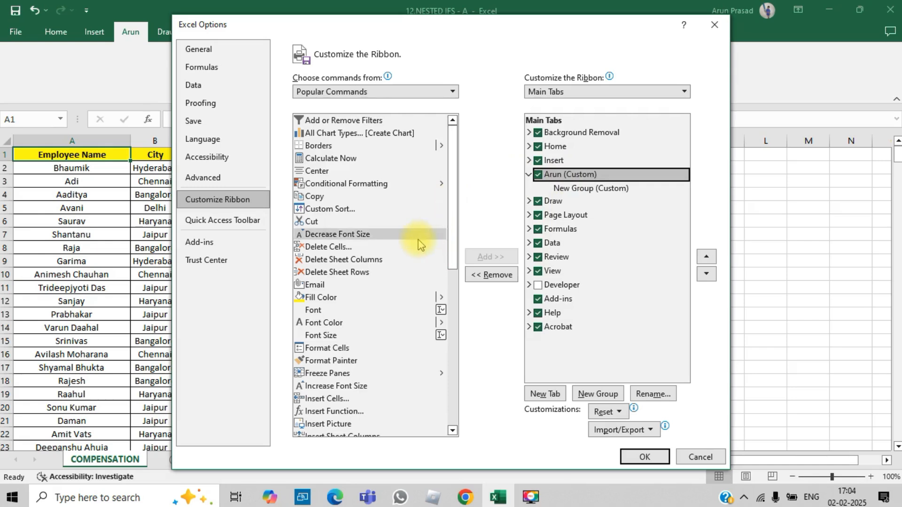
left_click(356, 209)
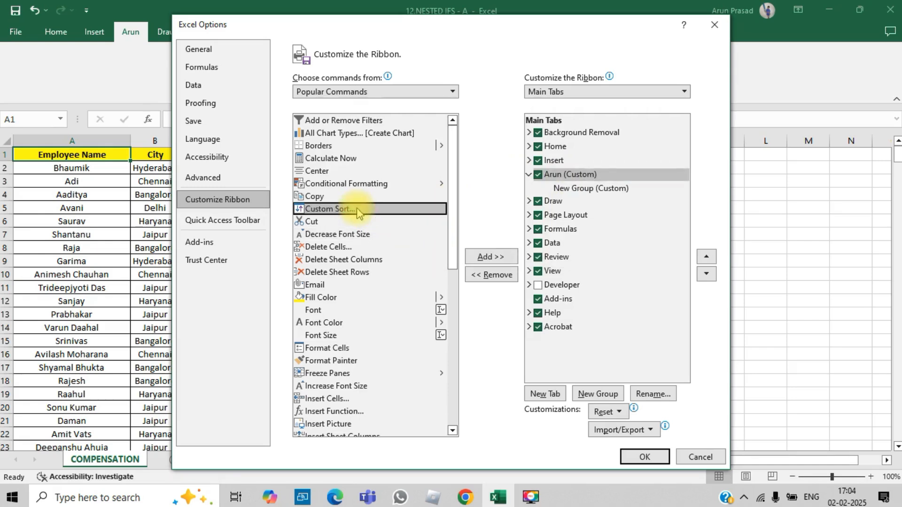
left_click(492, 260)
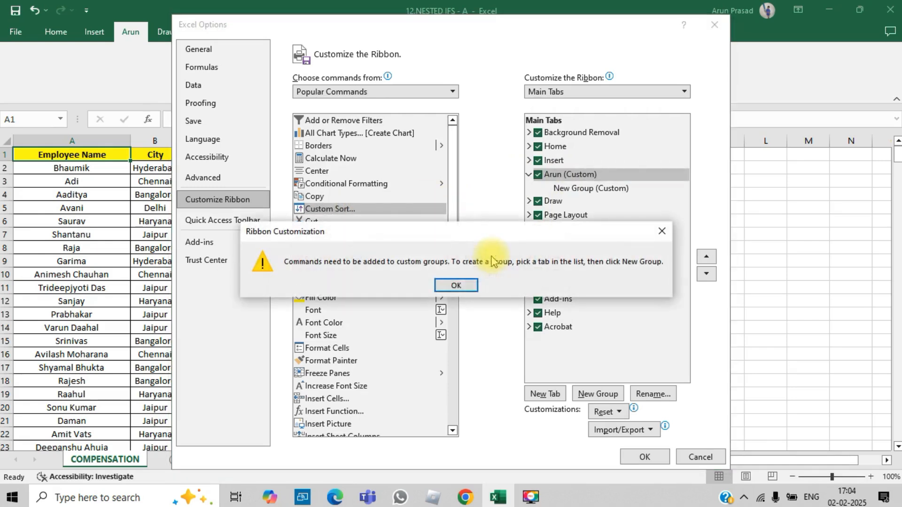
left_click(662, 231)
left_click(599, 188)
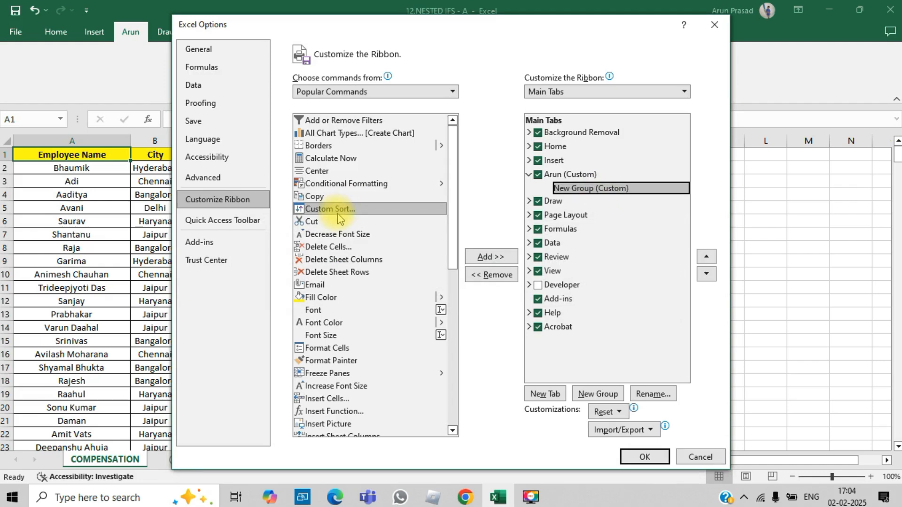
left_click(498, 260)
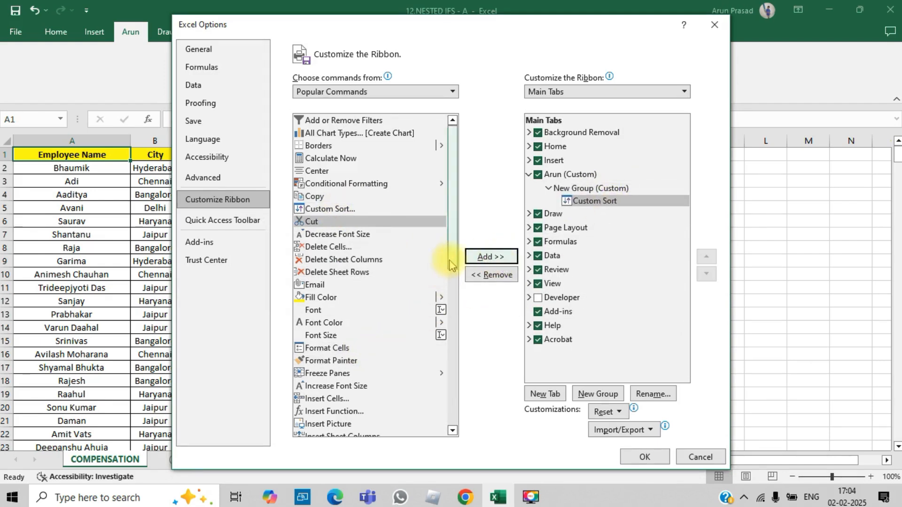
Add the Format Cells and Add or Remove Filters commands to the custom tab's new group
left_click(349, 350)
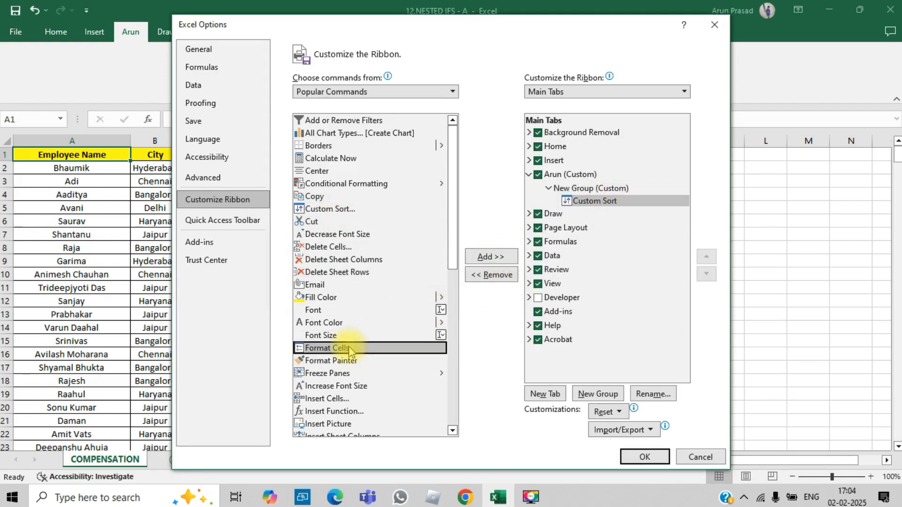
left_click(489, 257)
left_click_drag(453, 231, 452, 221)
left_click(351, 121)
left_click(490, 257)
Add the Save and Sum commands to the custom tab's new group and apply the ribbon changes
left_click_drag(452, 232, 451, 382)
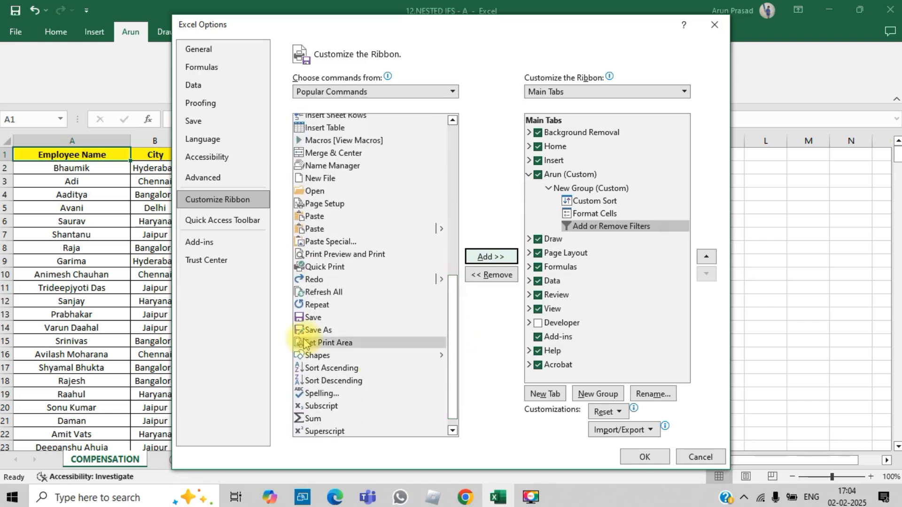
left_click(315, 317)
left_click(484, 259)
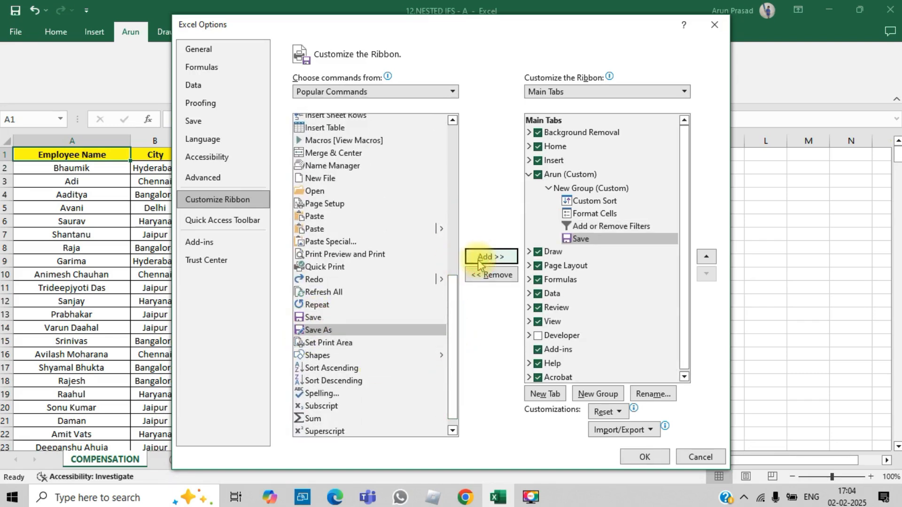
left_click_drag(453, 315, 453, 352)
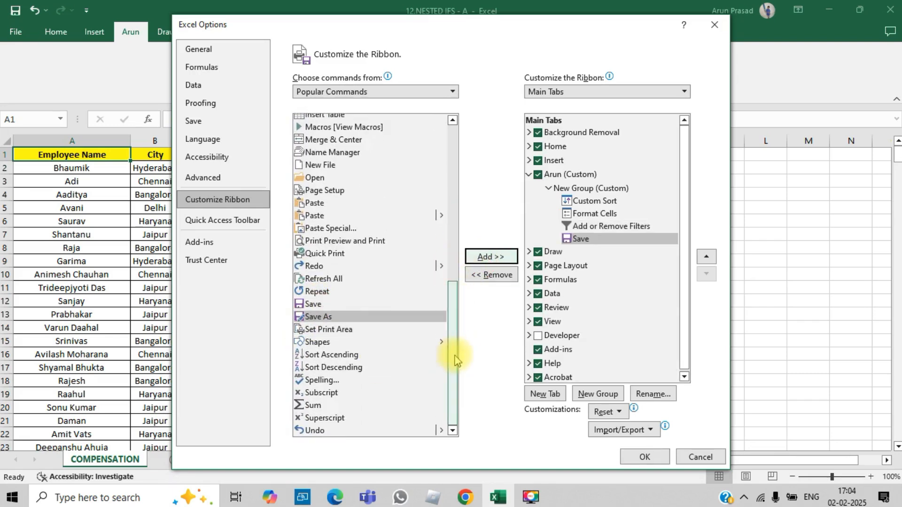
left_click(338, 407)
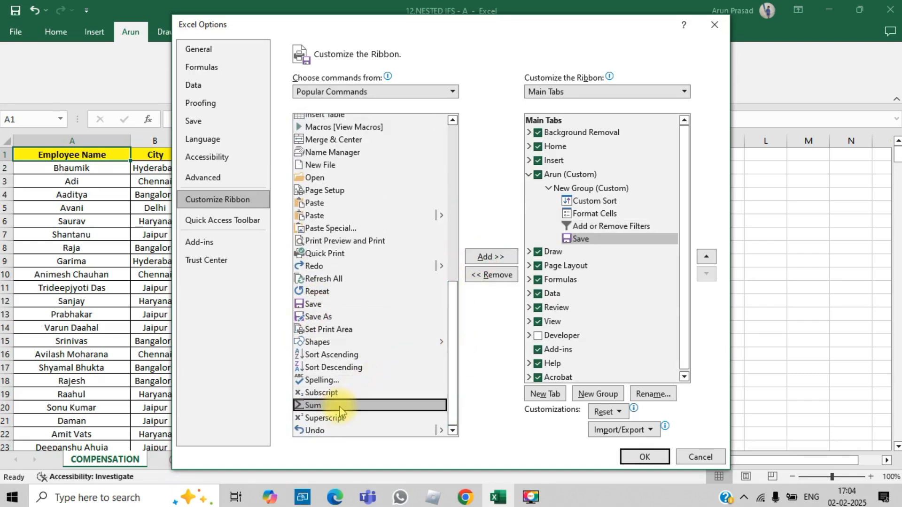
left_click(489, 259)
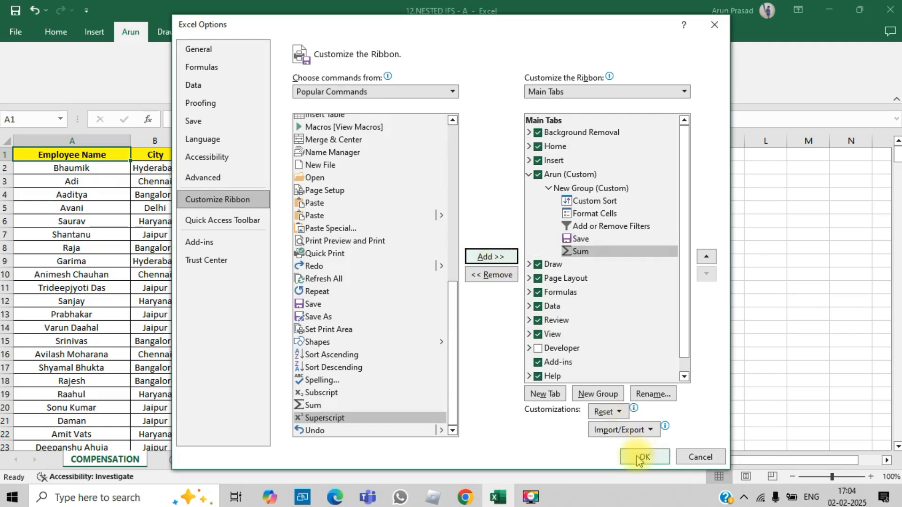
left_click(639, 458)
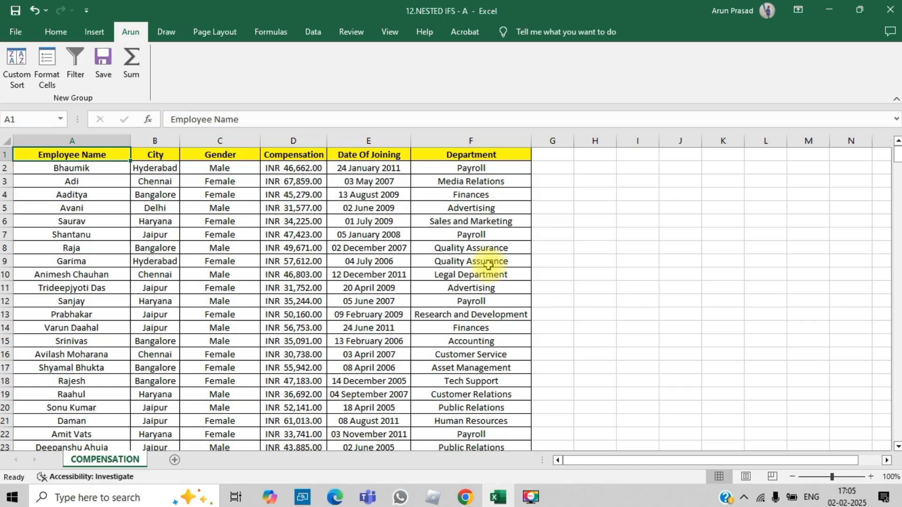
Try sorting the employee table from A to Z by Employee Name and undo the sort
key("alt")
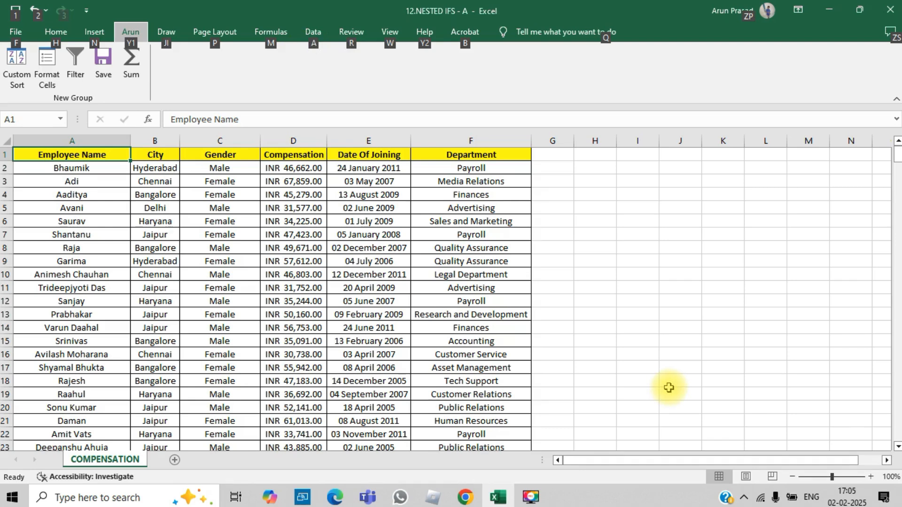
key("a")
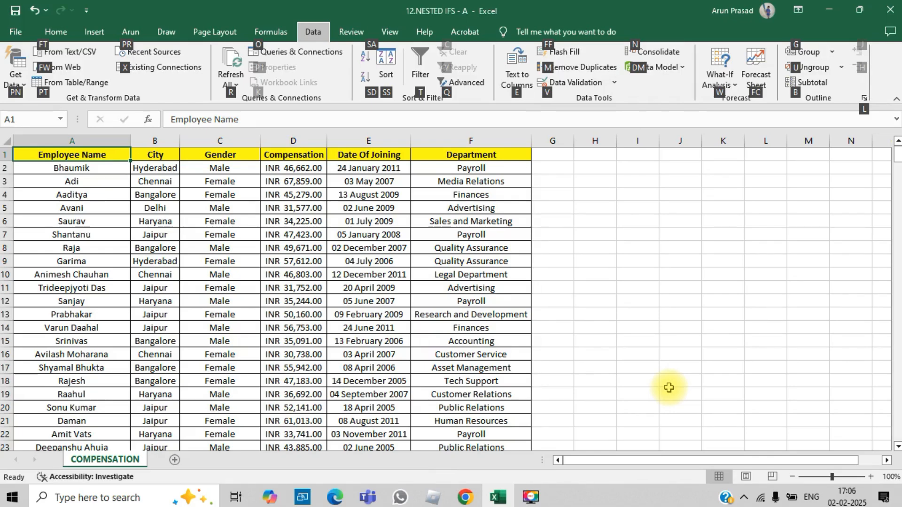
key("s")
key("a")
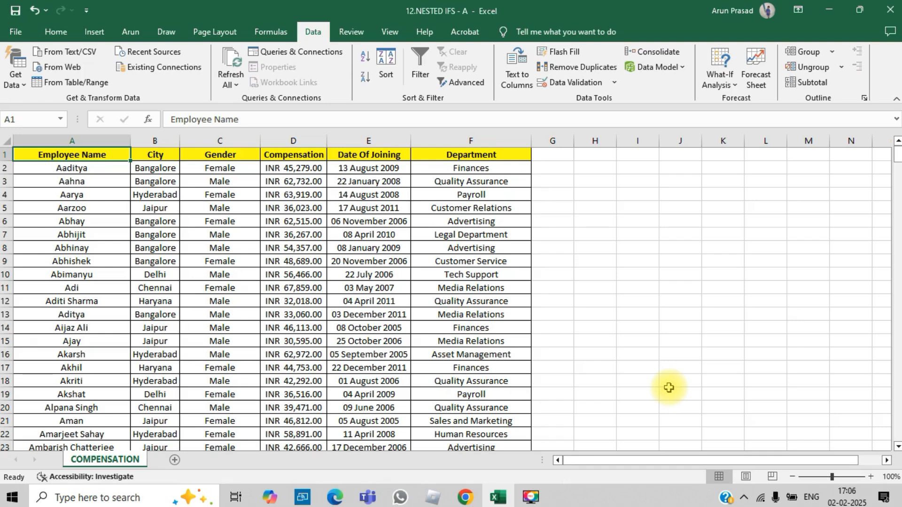
key("ctrl+z")
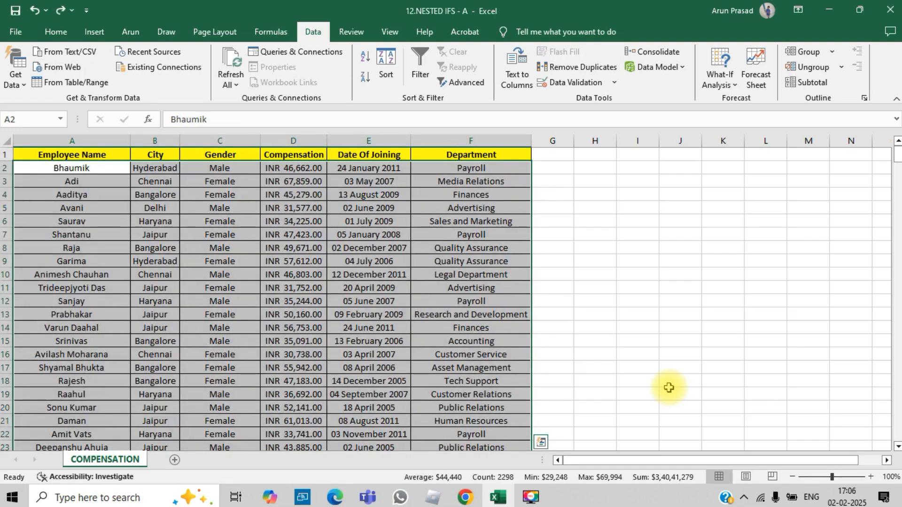
Sort the employee table in ascending order by the Employee Name column
key("alt")
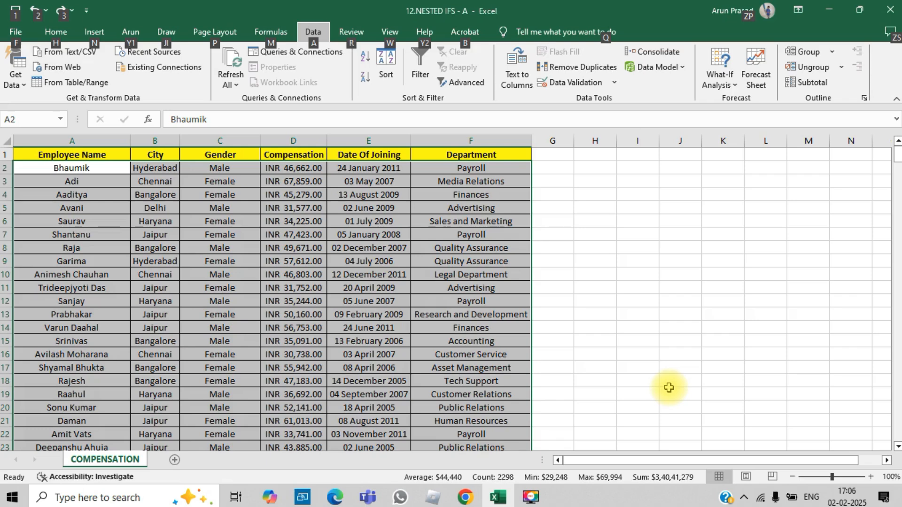
key("a")
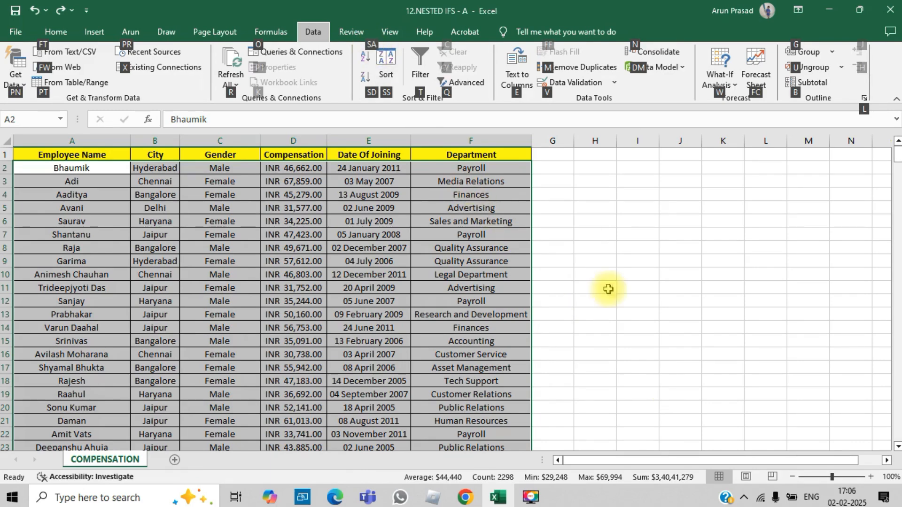
key("s")
key("a")
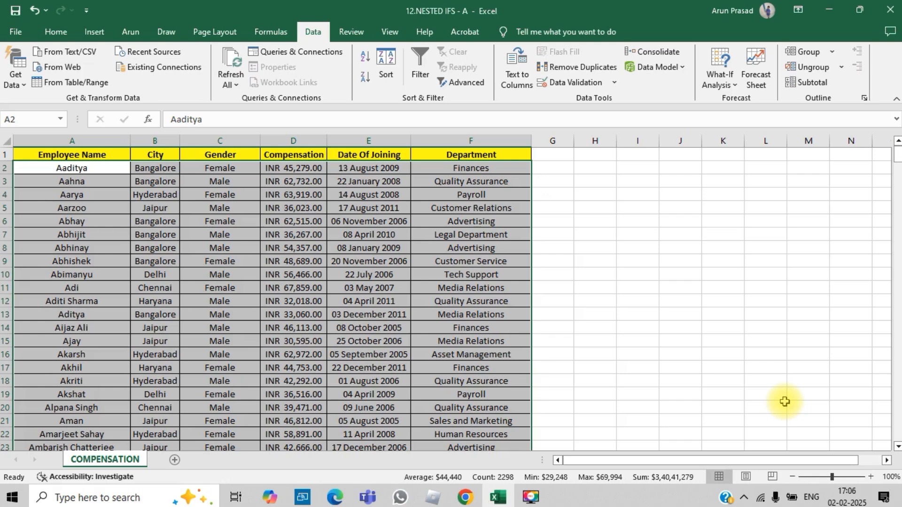
Try adding filters to the selected employee records below the header row and remove them
key("alt")
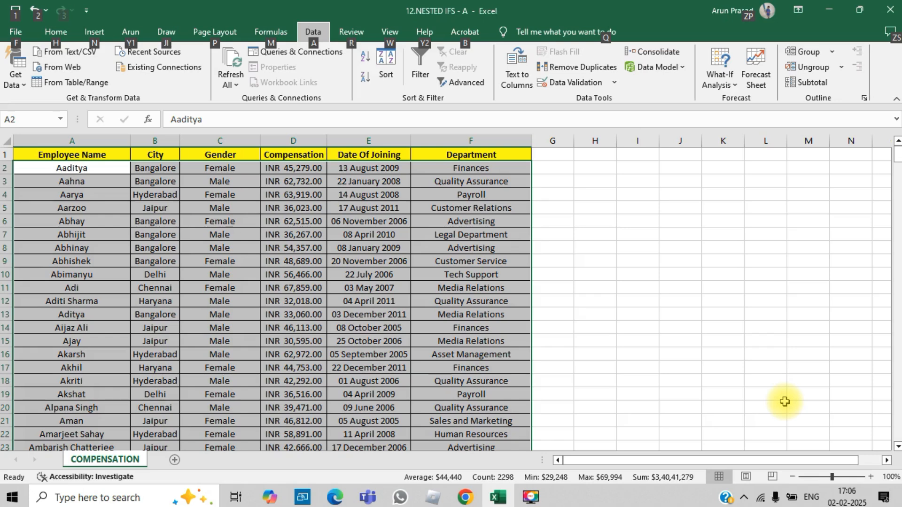
key("a")
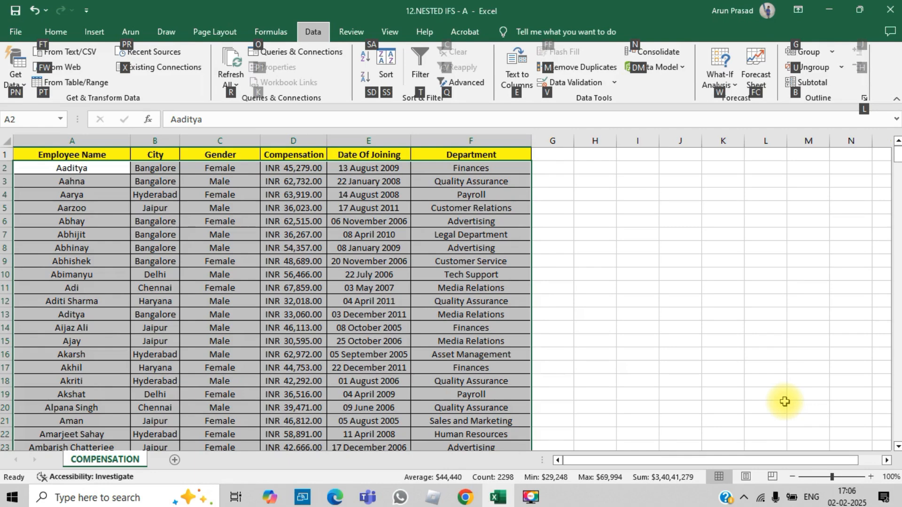
key("t")
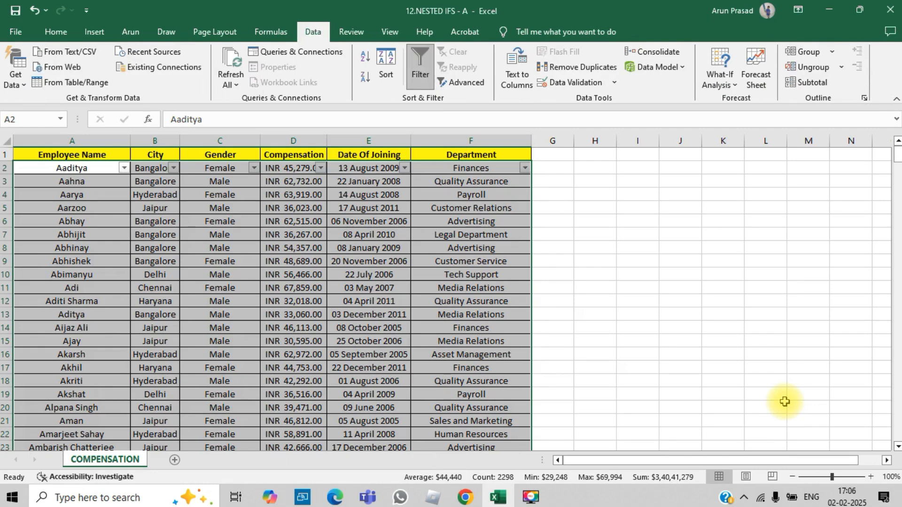
key("alt+d")
key("f")
key("f")
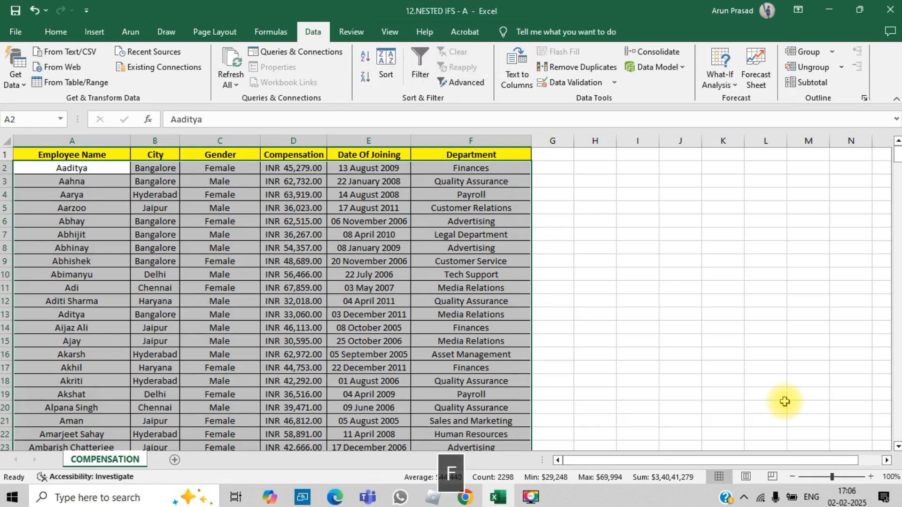
Turn on filters for the entire header row 1 and turn them off again
key("Up")
key("shift+space")
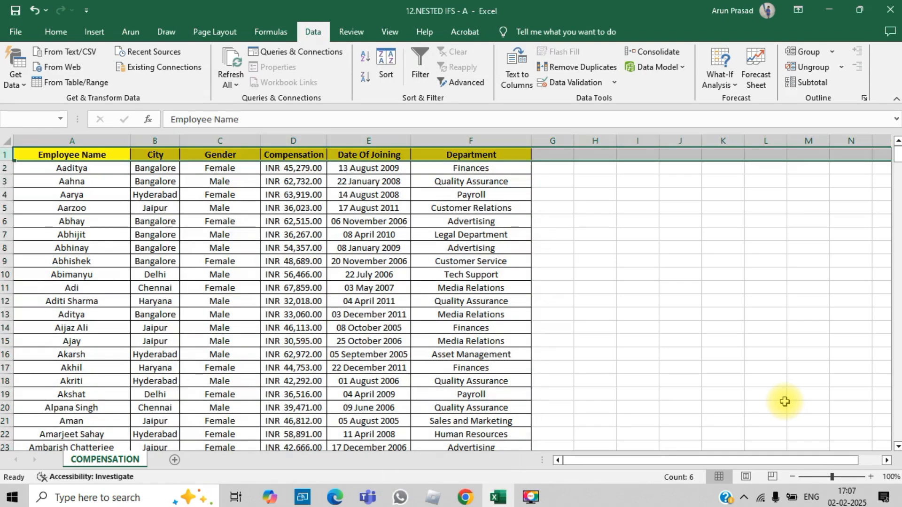
key("alt+d")
key("Escape")
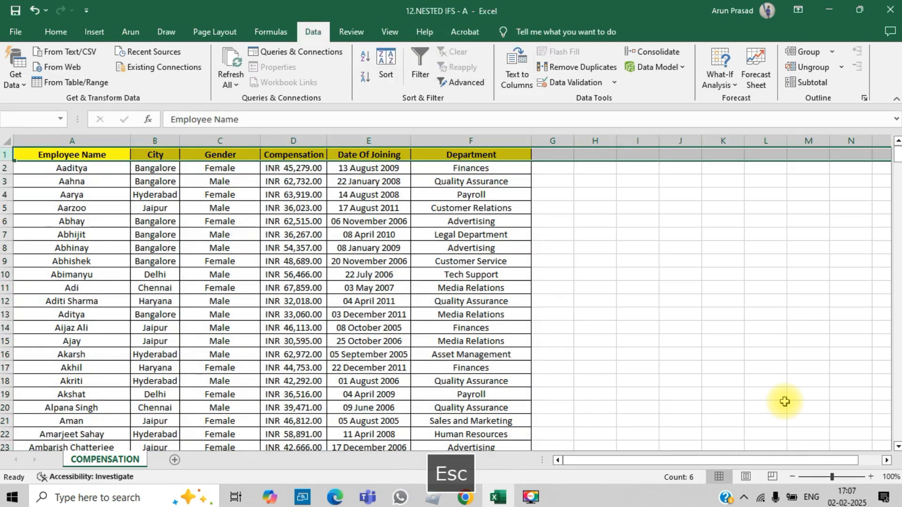
key("alt")
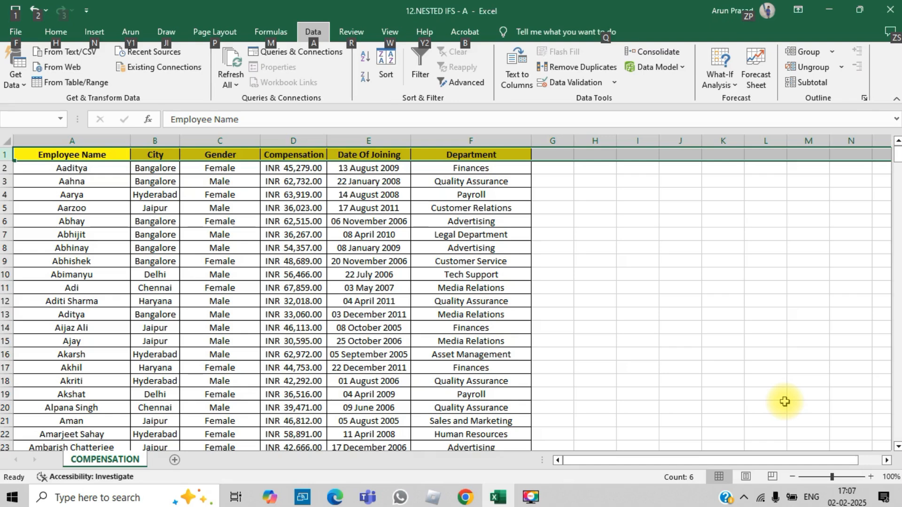
key("a")
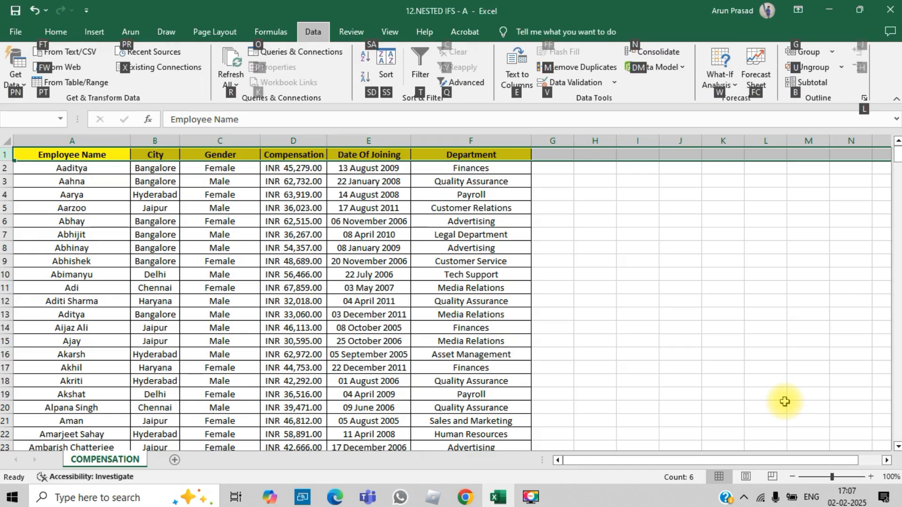
key("t")
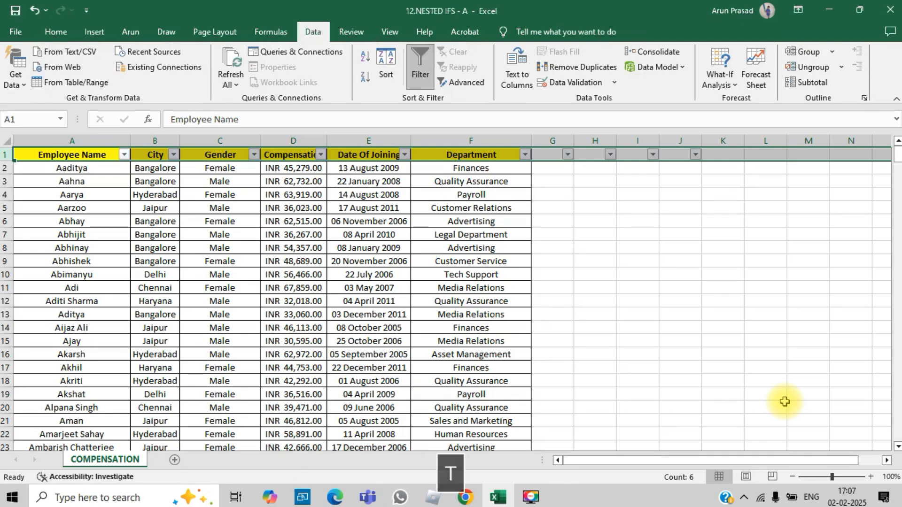
key("alt")
key("a")
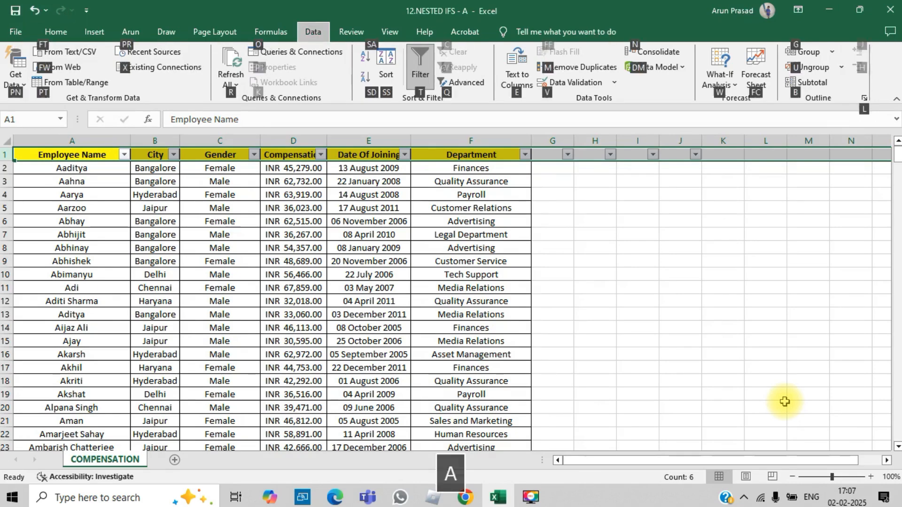
key("t")
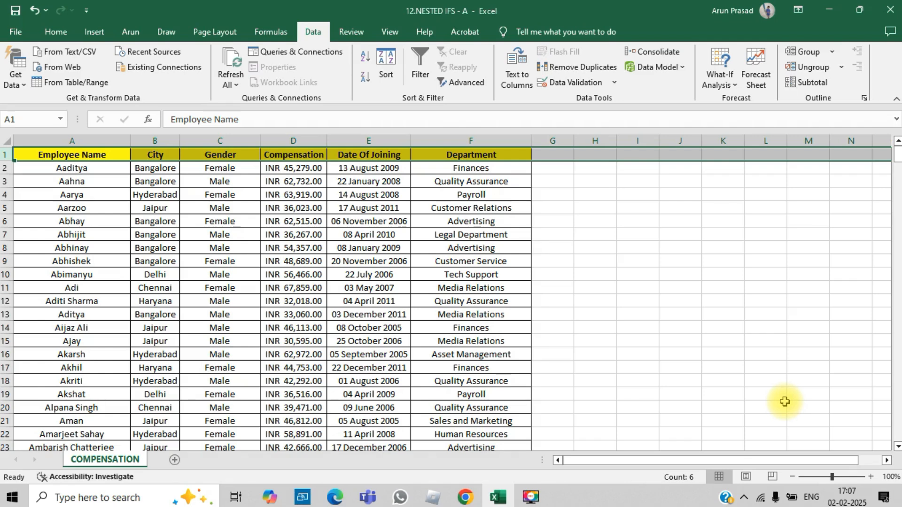
key("alt")
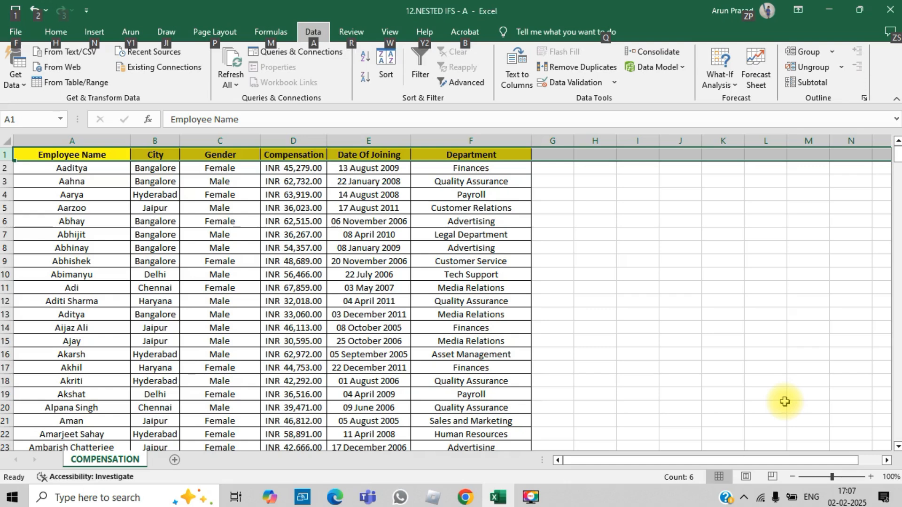
Total the Compensation column in cell D385 with the manually written formula =SUM(D2:D384), and clear that cell
left_click(313, 249)
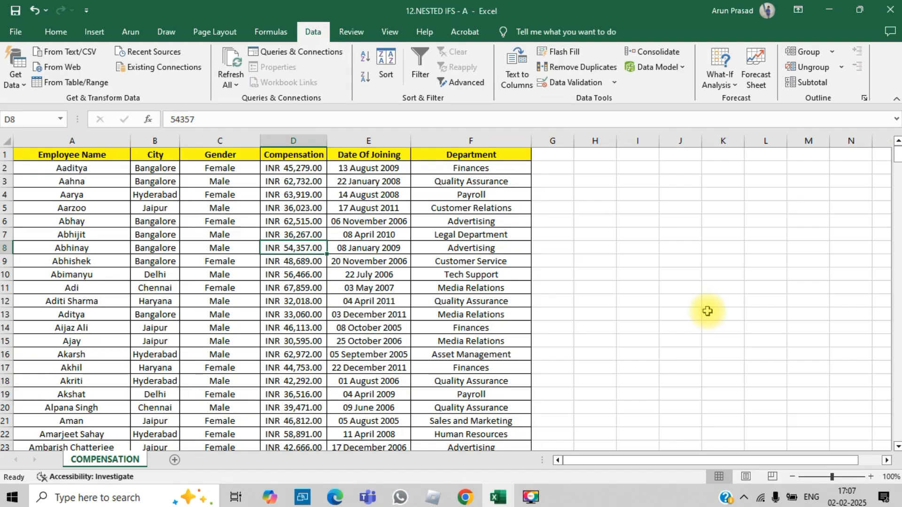
key("Up")
key("Up")
key("Up")
key("Up")
key("Up")
key("Up")
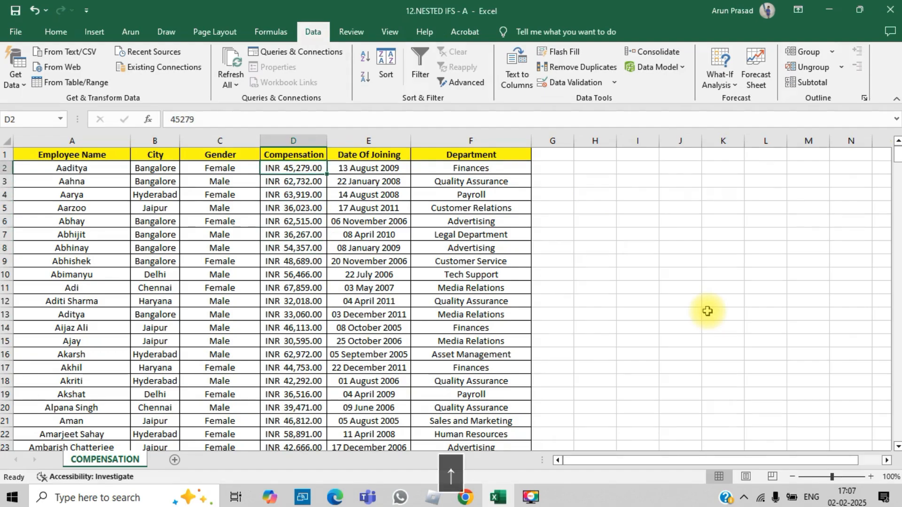
key("ctrl+shift+Down")
key("shift+Up")
key("Up")
key("Down")
key("ctrl+Down")
key("Down")
key("Down")
key("Up")
type("=")
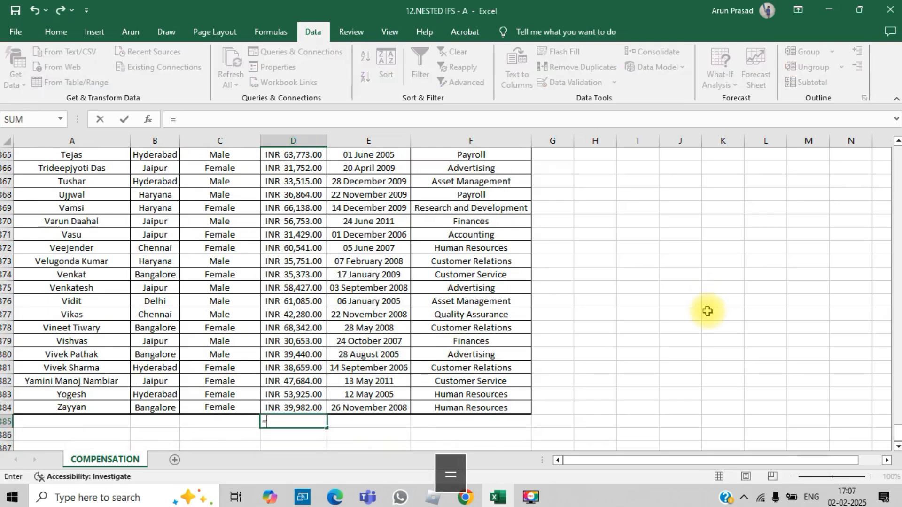
type("sum(")
key("Up")
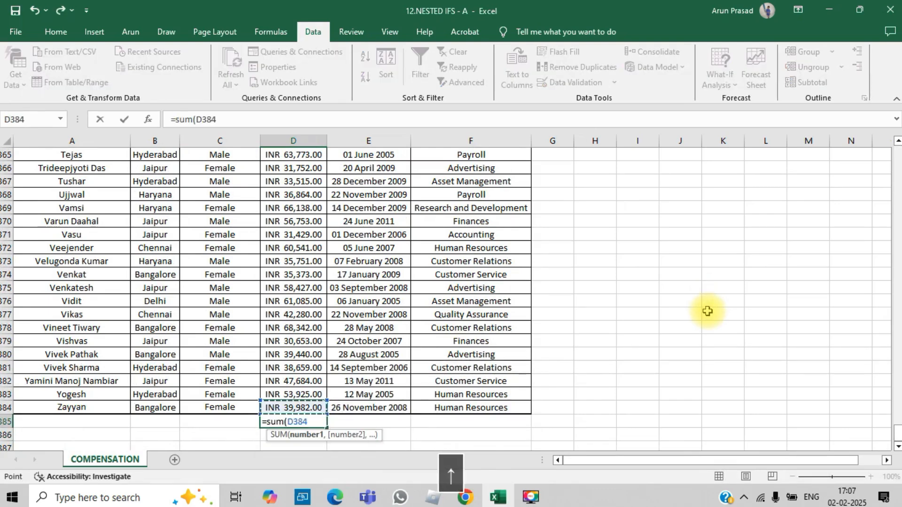
type(":")
key("ctrl+shift+Up")
key("shift+Down")
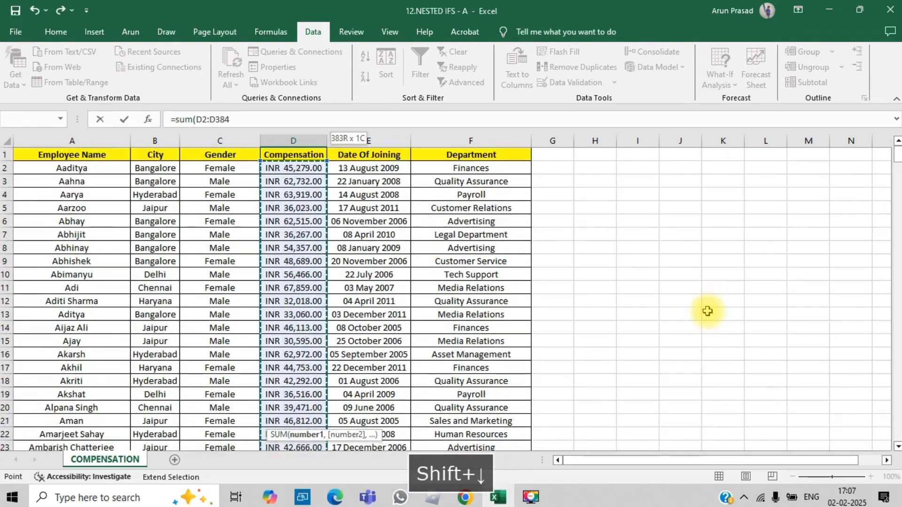
key("Return")
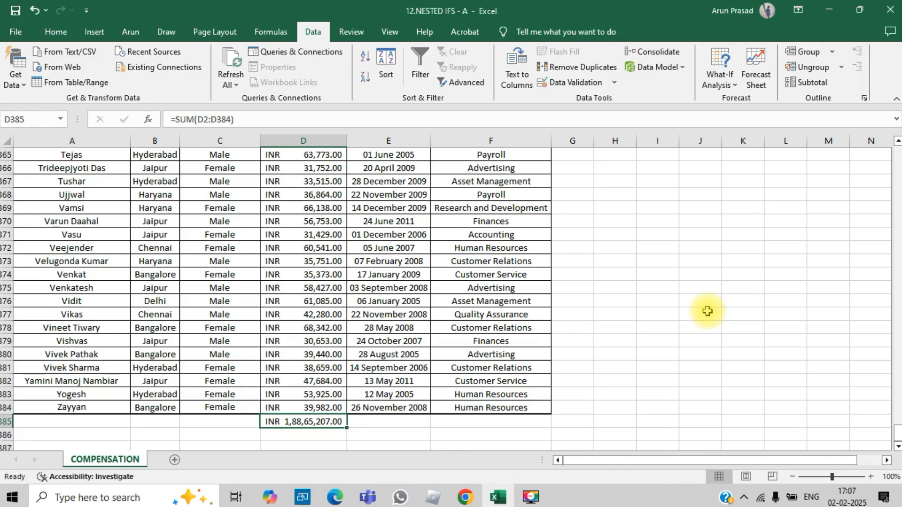
key("Delete")
Insert an AutoSum of D2:D384 in the empty cell below the Compensation column and delete it
key("ctrl+Up")
key("ctrl+Up")
key("Down")
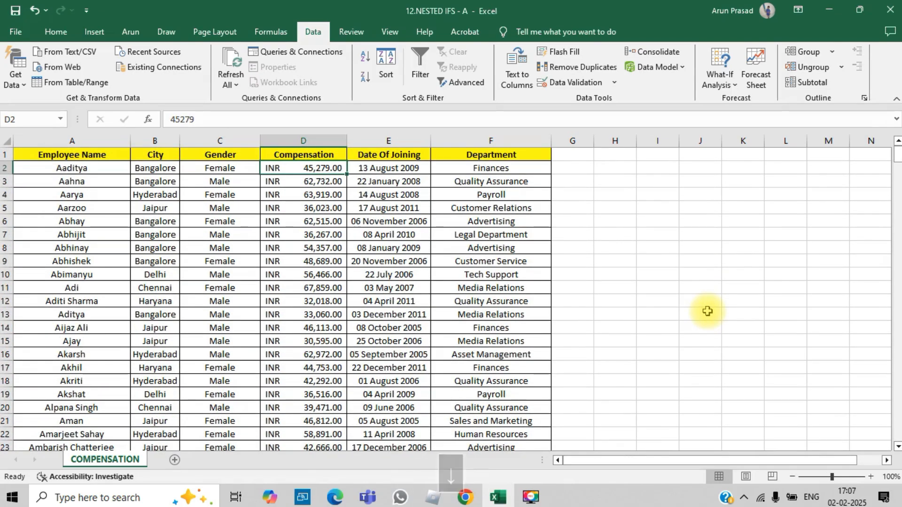
key("ctrl+Down")
key("Down")
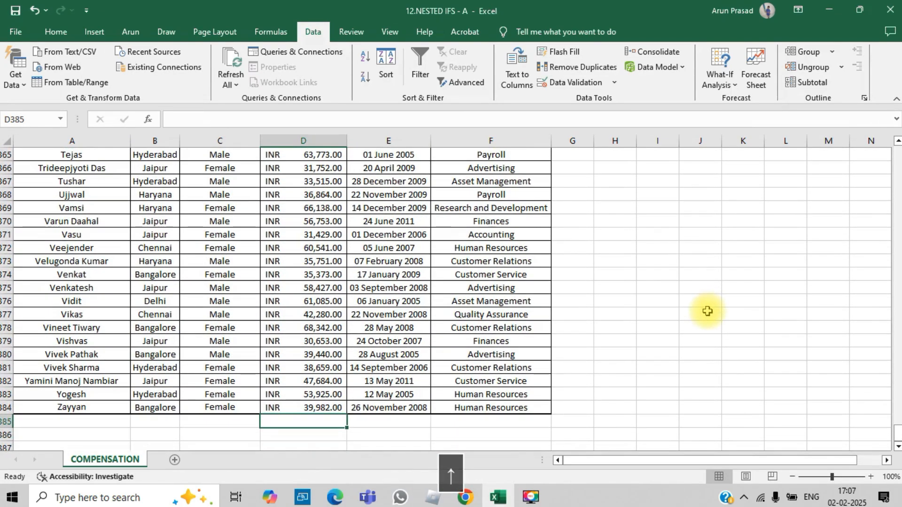
key("alt+equal")
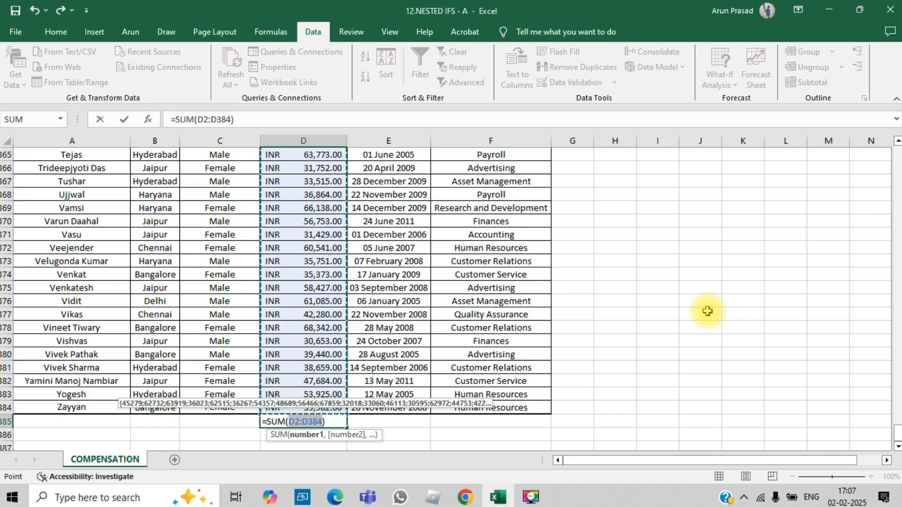
key("Return")
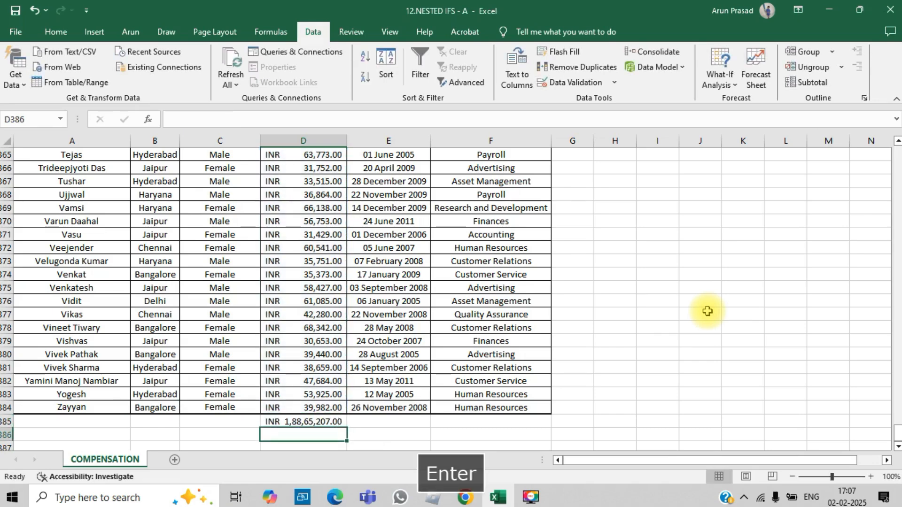
key("Up")
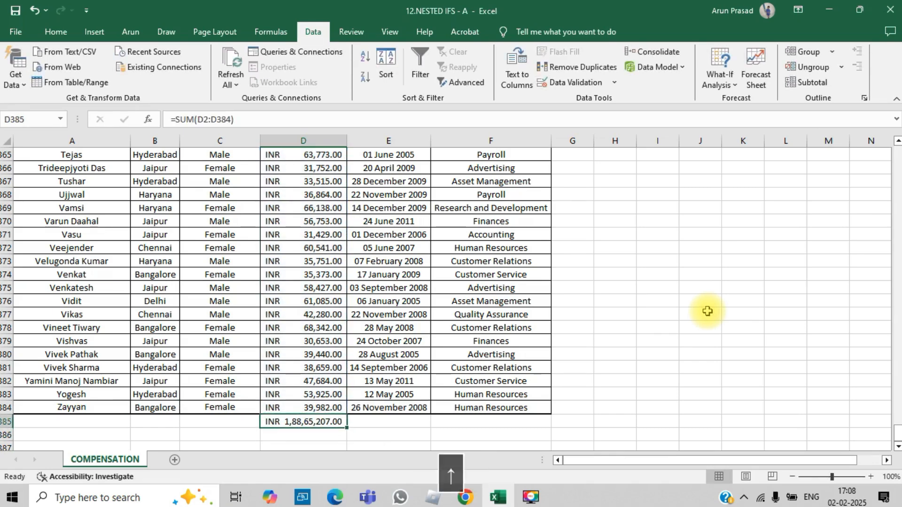
key("Delete")
Convert the whole employee range A1:F384, including its headers, into a table and add a total row
key("ctrl+Up")
key("ctrl+Up")
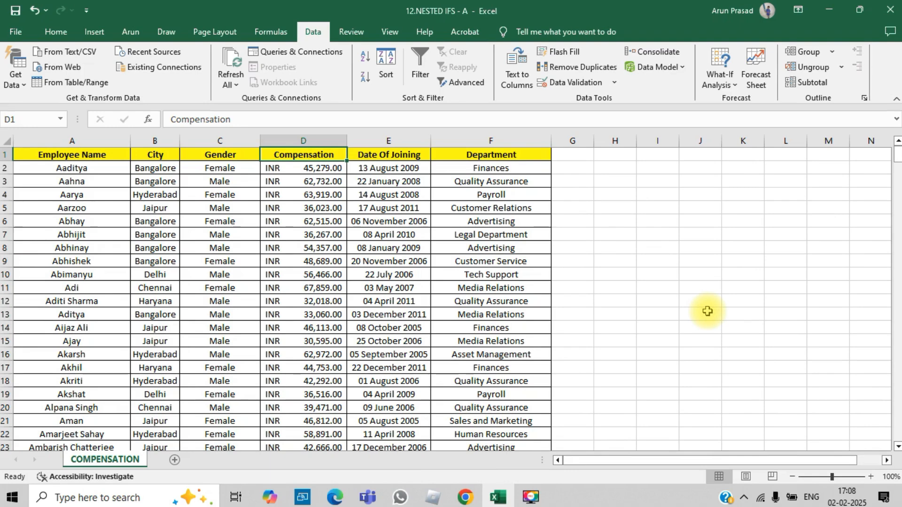
key("ctrl+Left")
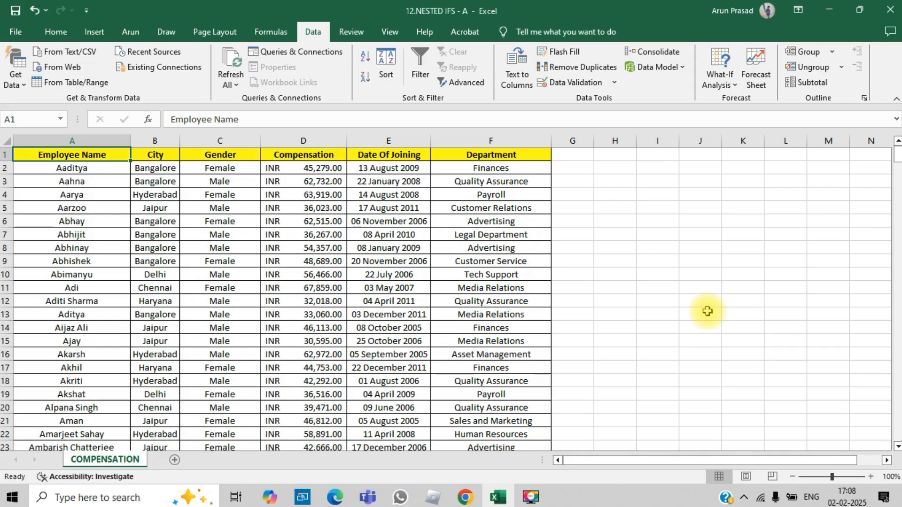
key("ctrl+shift+Right")
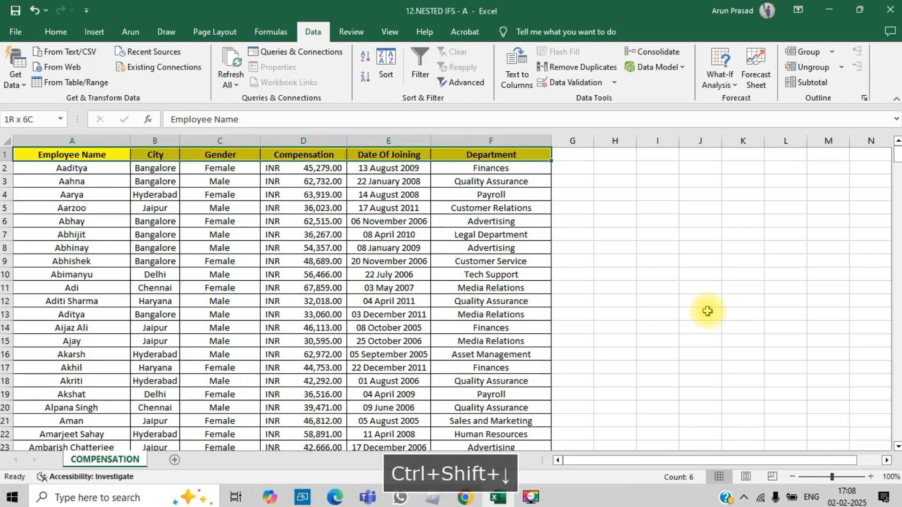
key("ctrl+shift+Down")
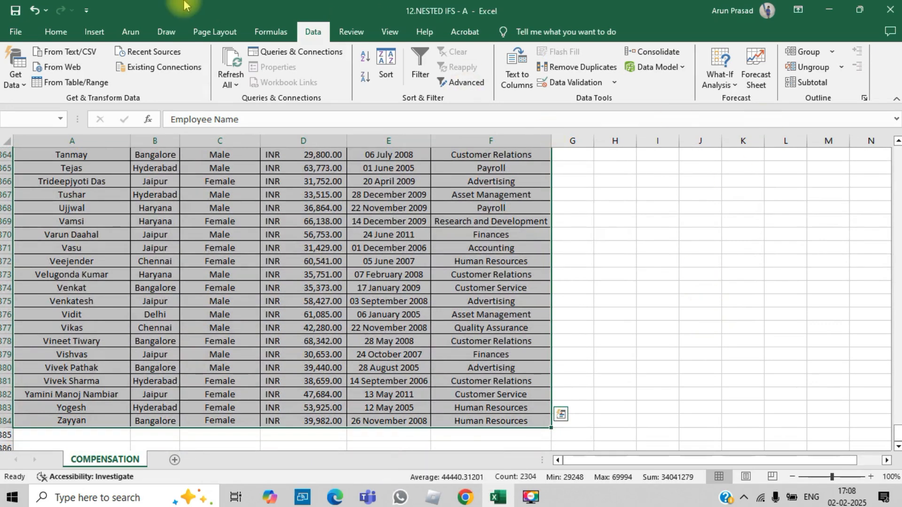
left_click(95, 31)
left_click(108, 58)
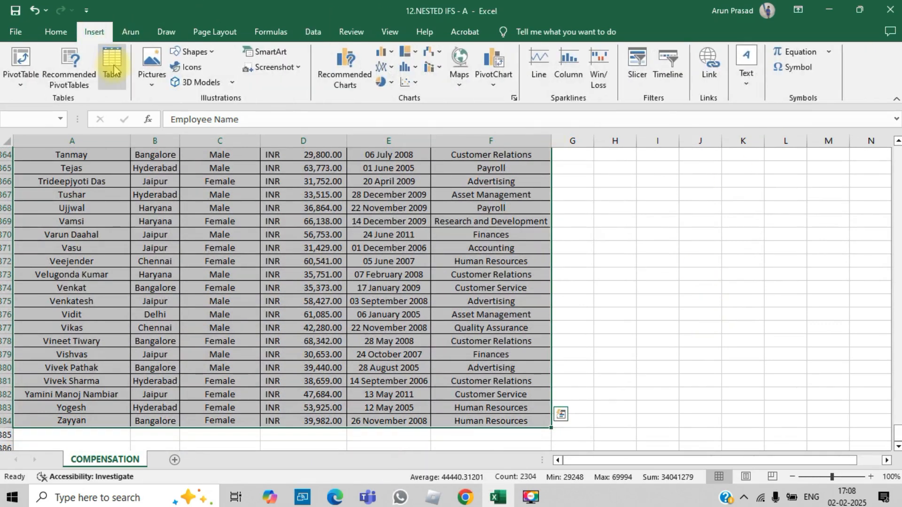
left_click(649, 233)
key("Right")
key("Right")
key("Left")
key("Left")
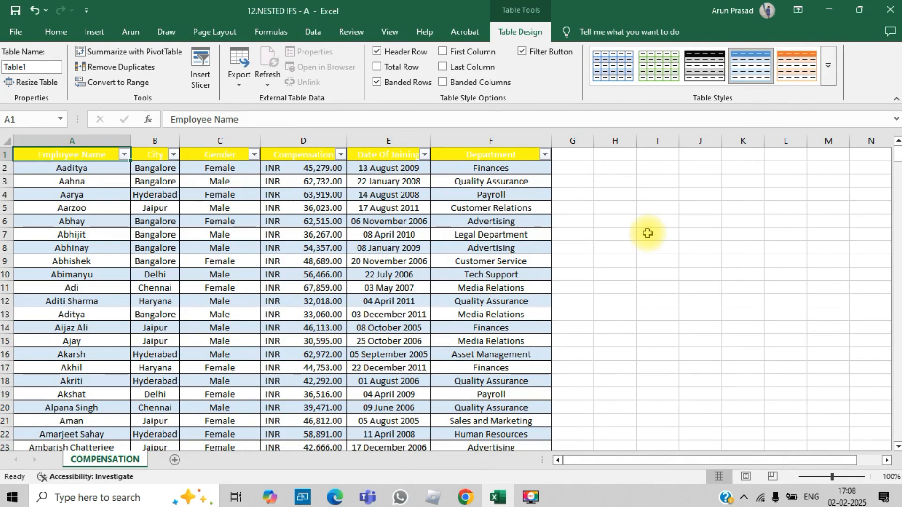
left_click(377, 69)
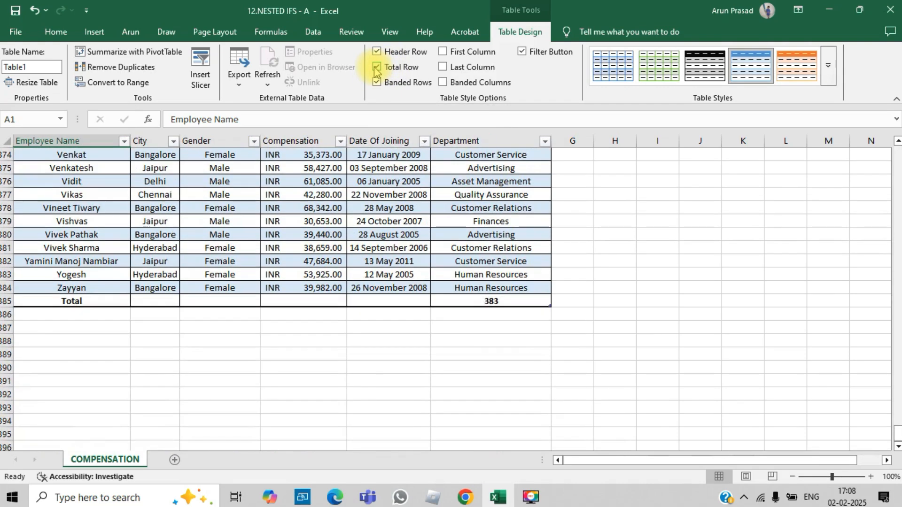
Examine the summary functions offered for the Department column's cell in the total row
left_click(417, 296)
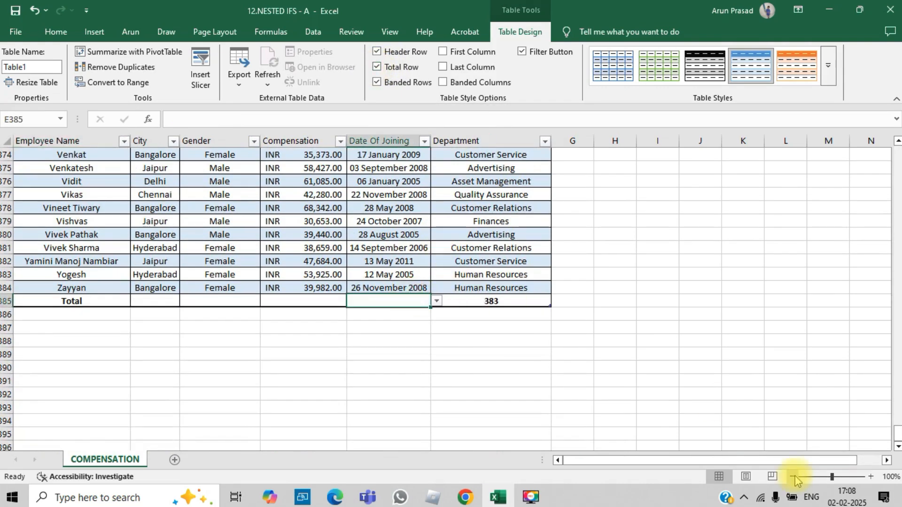
key("Right")
key("Down")
key("Up")
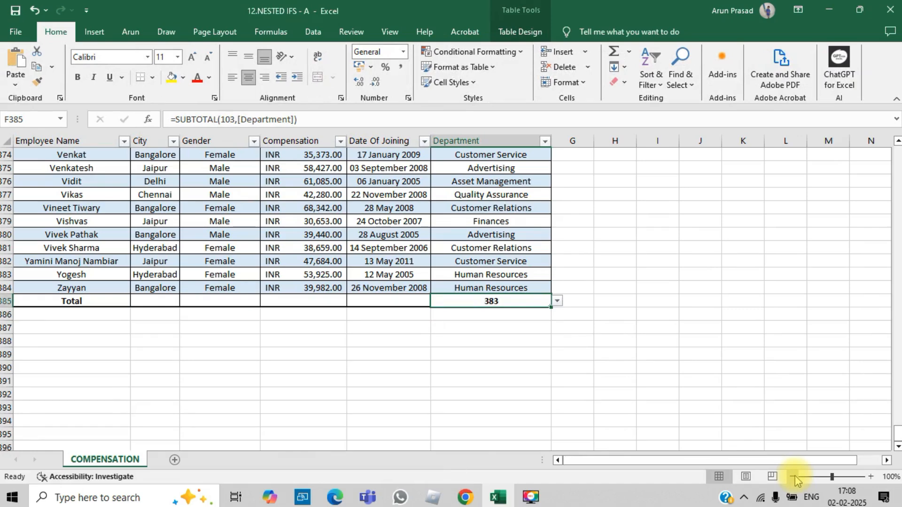
key("alt+Down")
key("Down")
key("Down")
key("Up")
key("Up")
key("Return")
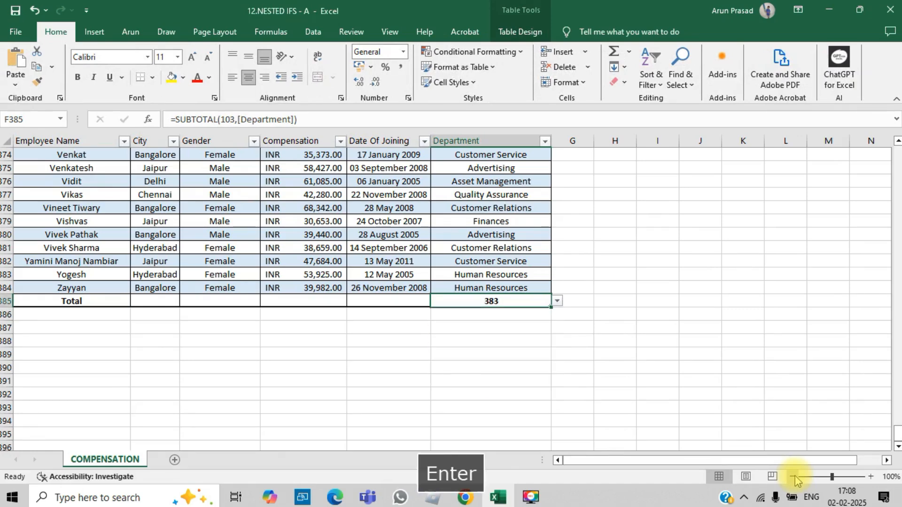
key("alt+Down")
key("Down")
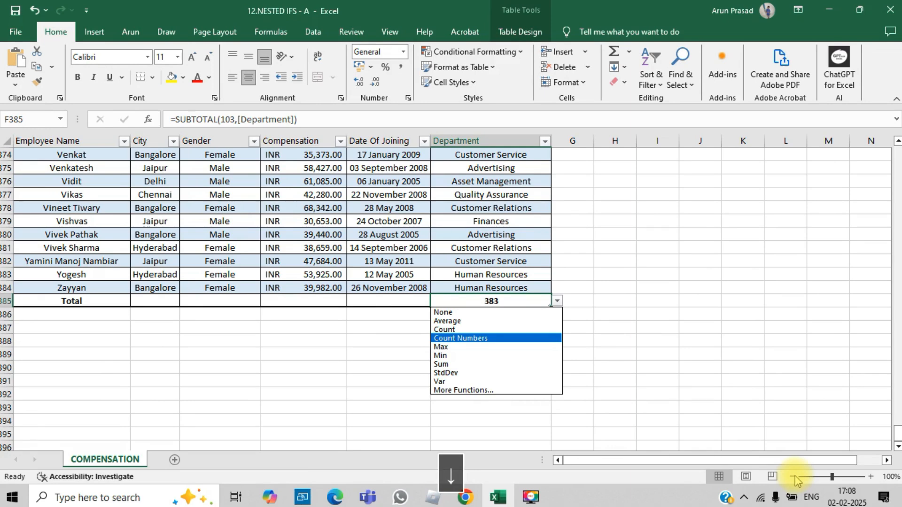
key("Up")
key("Escape")
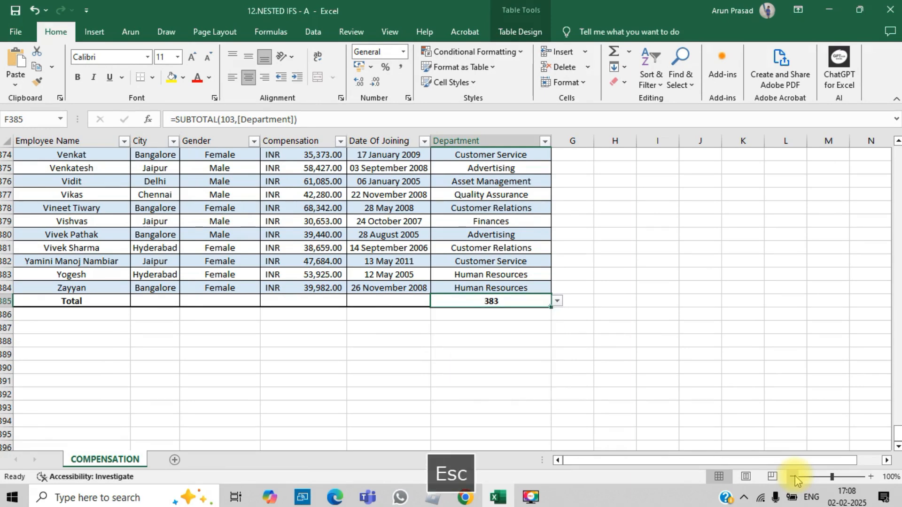
Set the total-row function for the Compensation column to Average
key("alt+Down")
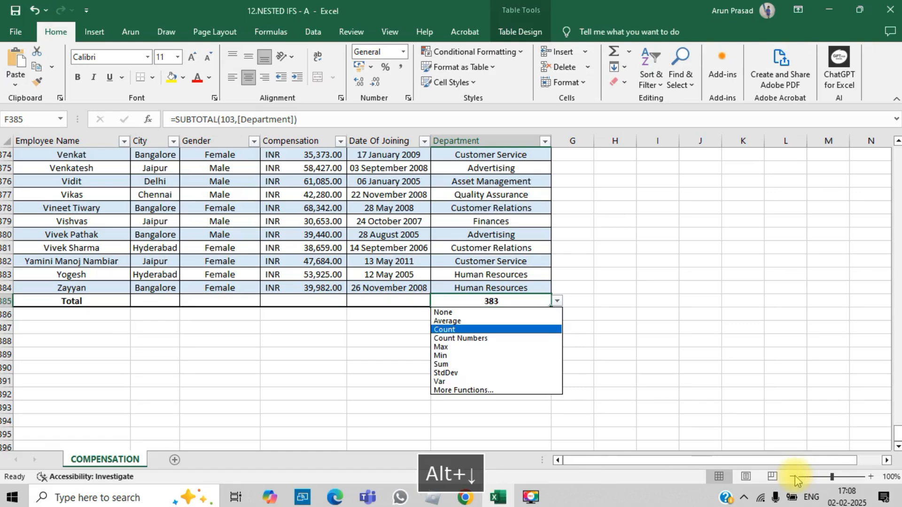
key("Escape")
key("Left")
key("Left")
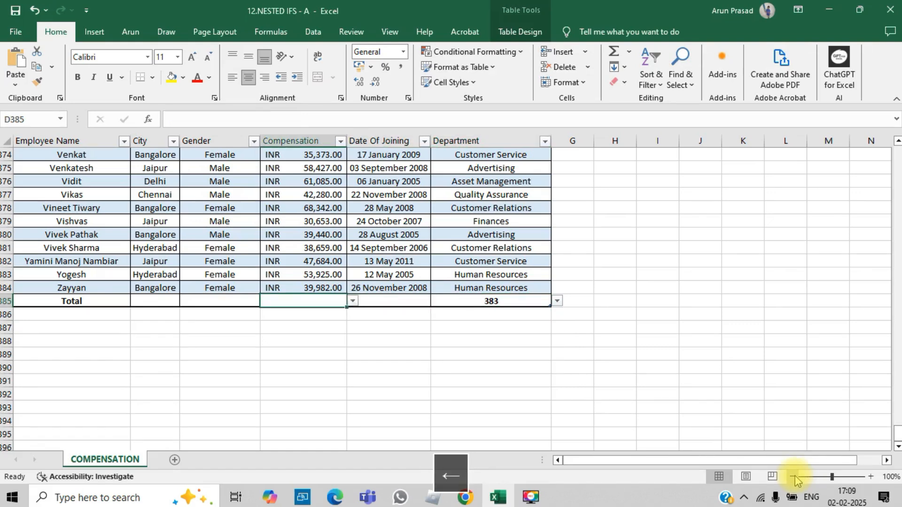
key("alt+Down")
key("Down")
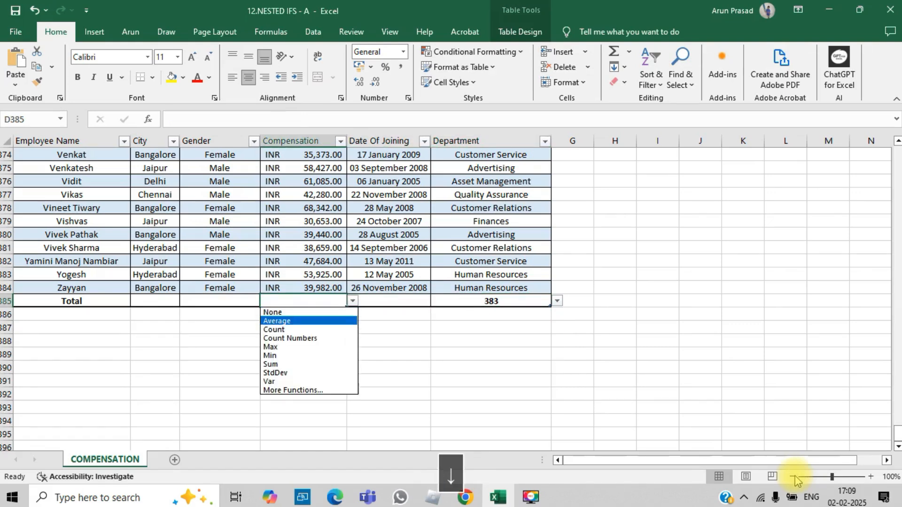
key("Return")
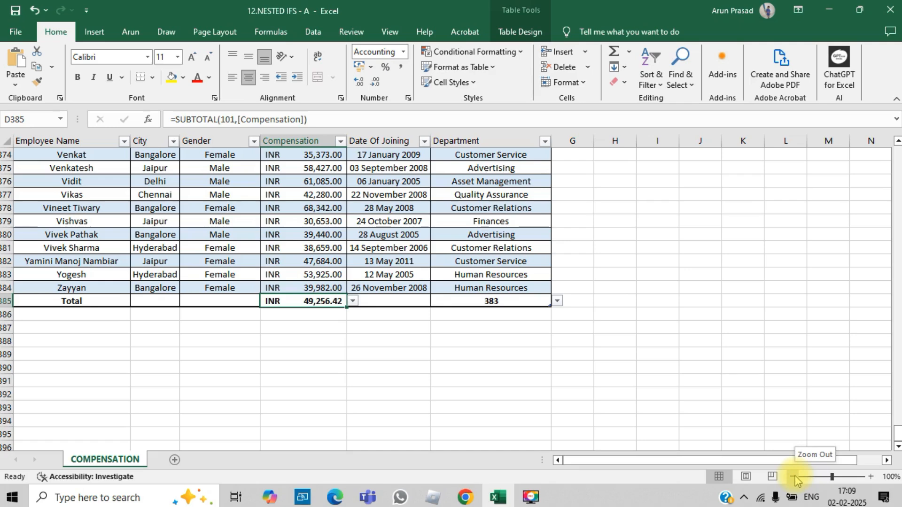
key("Up")
key("Down")
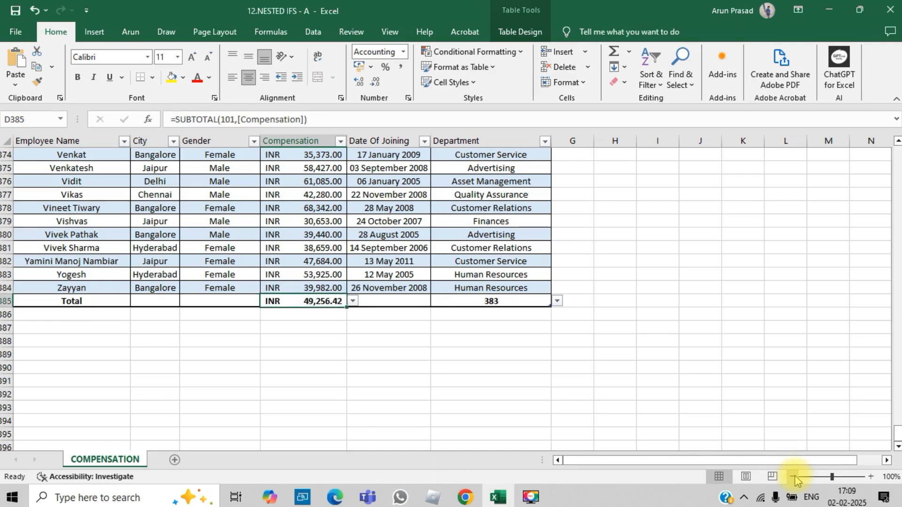
Change the Compensation column's total-row function to Max
key("alt+Down")
key("Down")
key("Down")
key("Down")
key("Return")
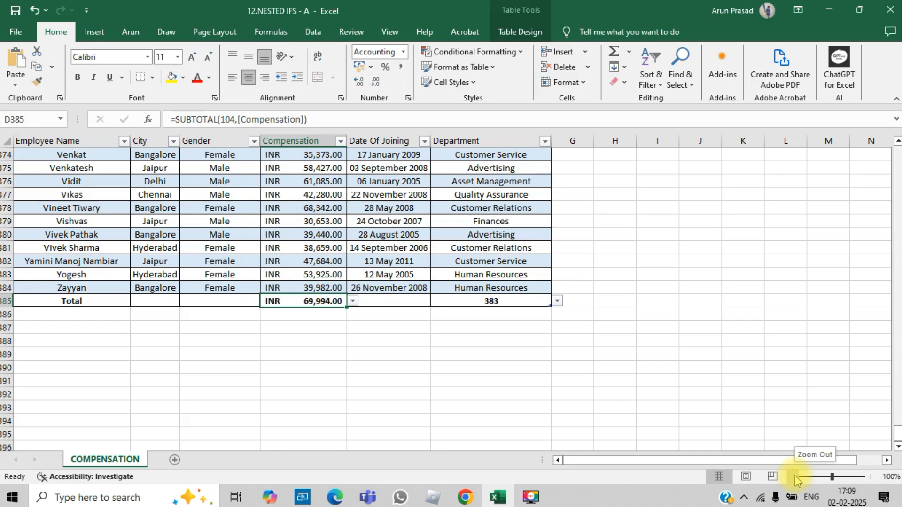
Switch the Compensation column's total-row function to Sum
key("alt+Down")
key("Down")
key("Down")
key("Return")
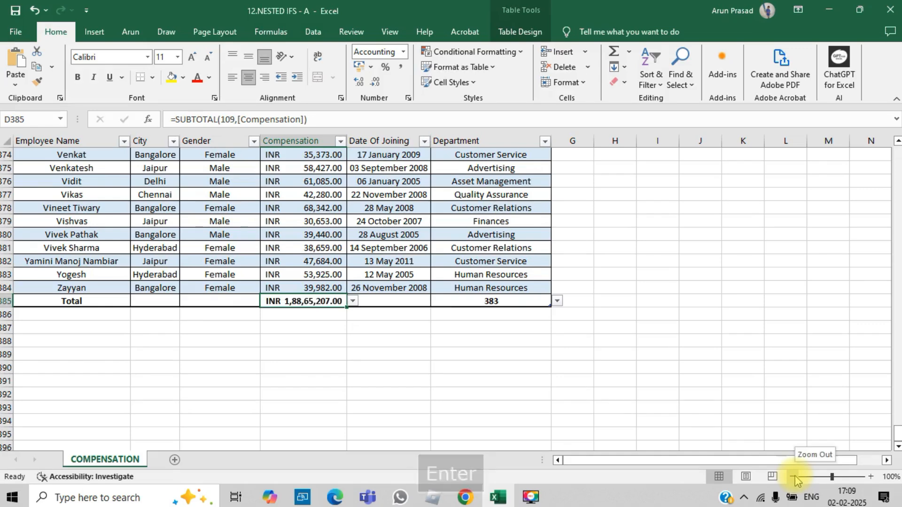
Set the Compensation column's total-row function to StdDev
key("alt+Down")
key("Down")
key("Down")
key("Down")
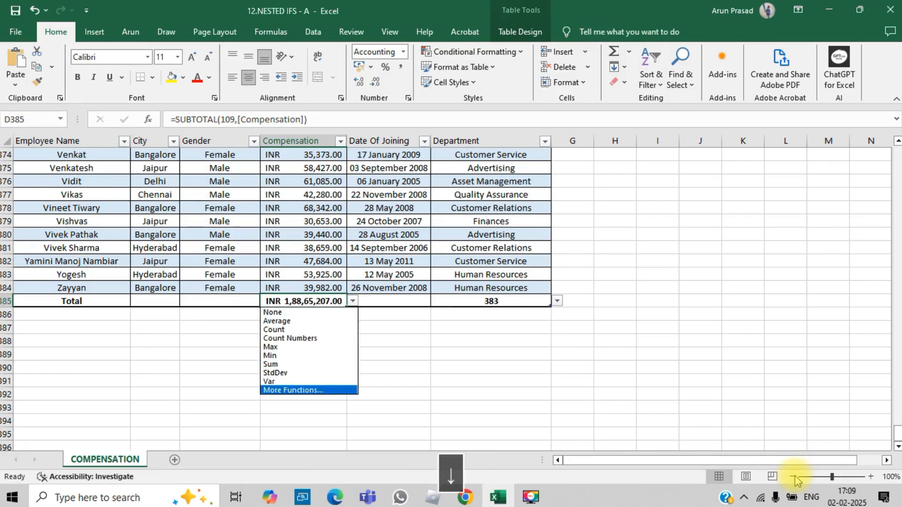
key("Up")
key("Up")
key("Return")
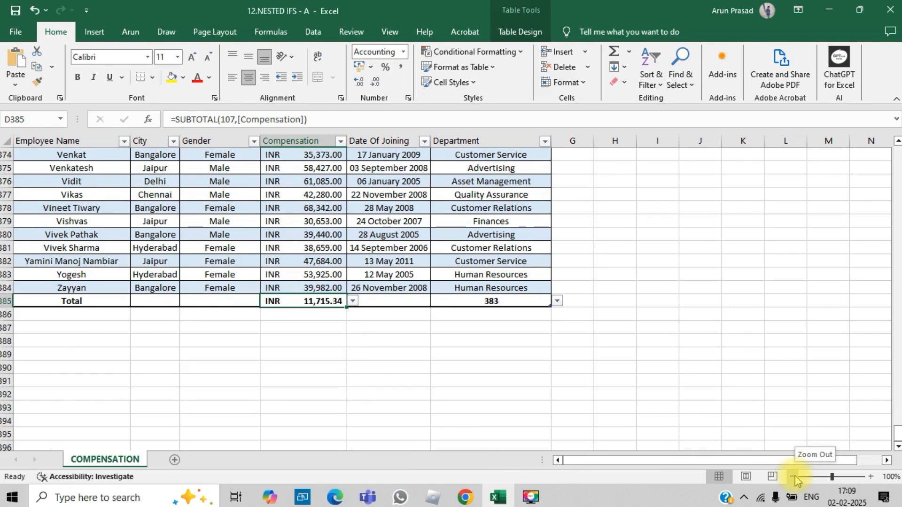
key("alt+Down")
key("Escape")
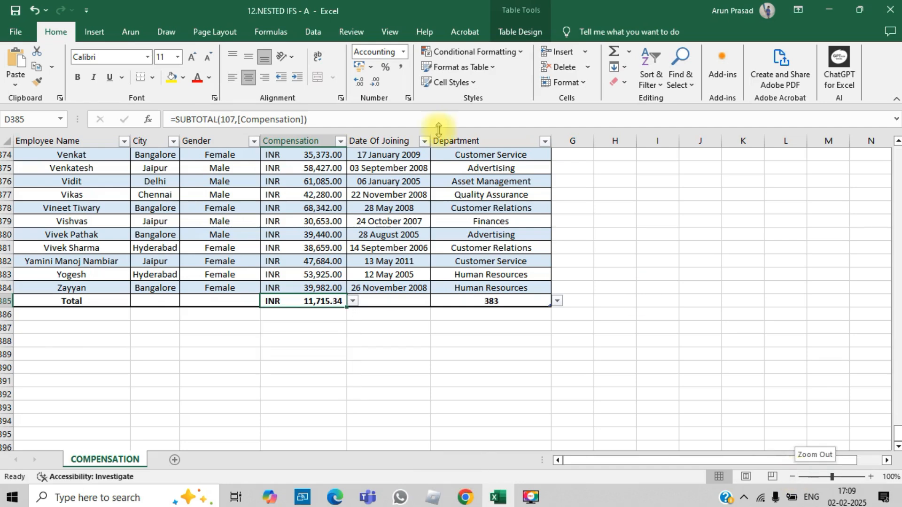
Look through the total-row cells and the summary functions offered for the Date Of Joining column
key("Left")
key("Left")
key("Right")
key("Left")
key("Right")
key("Right")
key("Right")
key("Right")
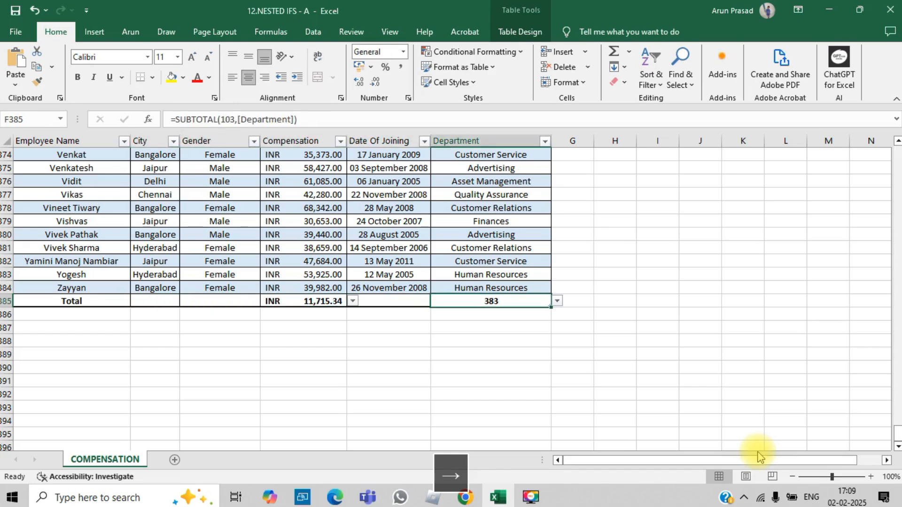
key("Left")
key("alt+Down")
key("Escape")
Review the table between its header row and its total row, and return to the Compensation header in D1
key("ctrl+Up")
key("Up")
key("Up")
key("ctrl+Up")
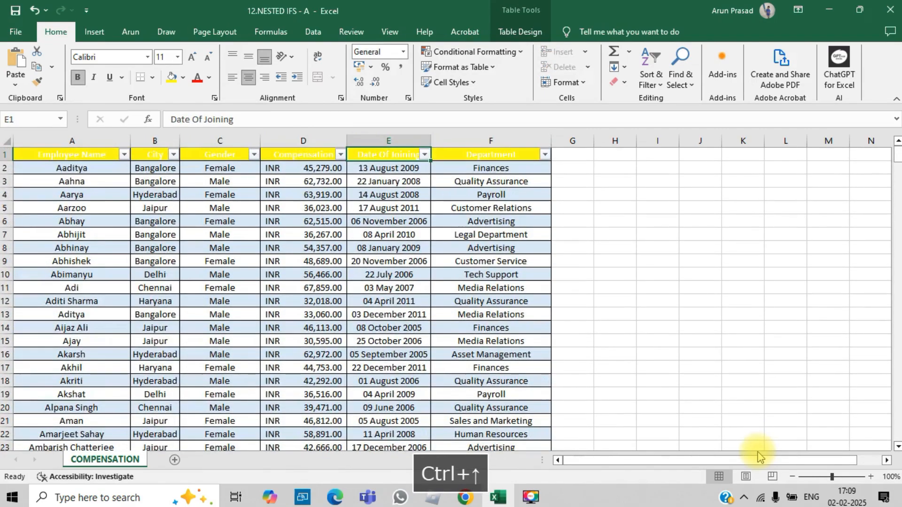
key("ctrl+Down")
key("Down")
key("Down")
key("Down")
key("Up")
key("Up")
key("Down")
key("Left")
key("Up")
key("ctrl+Up")
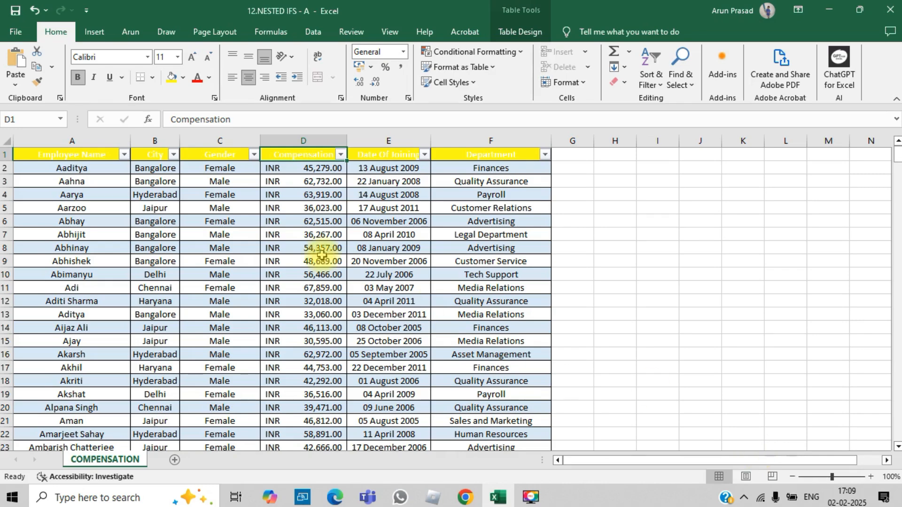
Display the custom ribbon group's commands and save the workbook with the first Quick Access Toolbar command
left_click(132, 31)
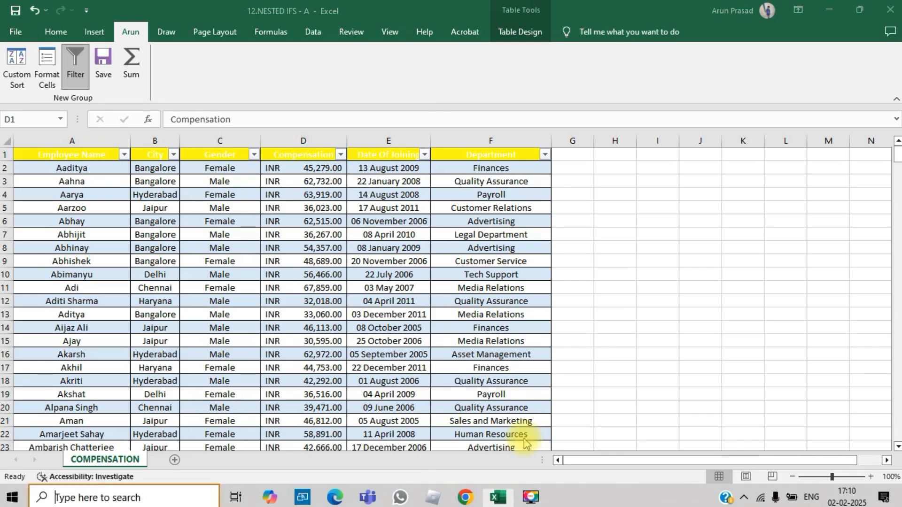
key("super")
key("Escape")
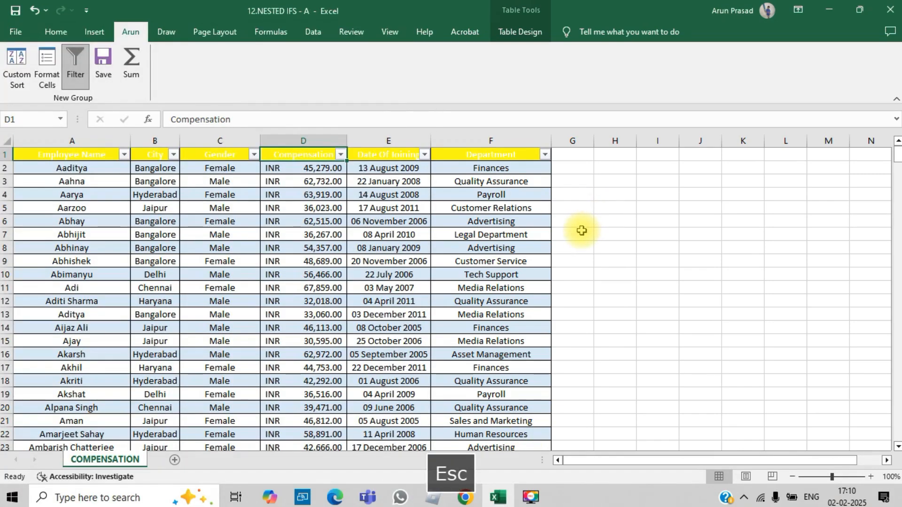
key("alt")
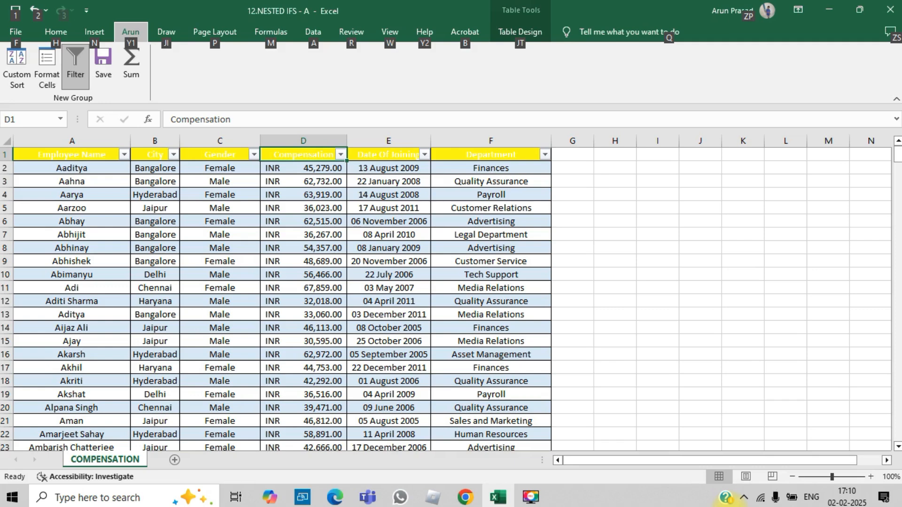
key("1")
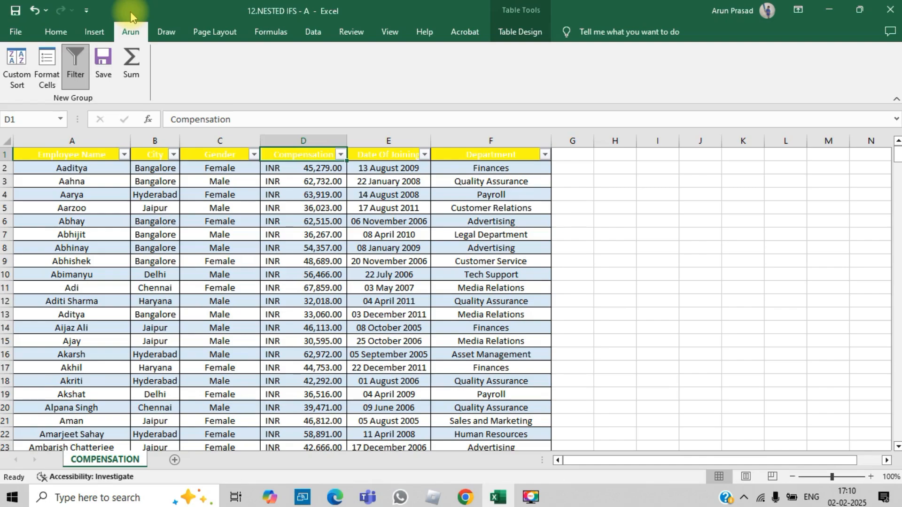
Add the All Chart Types [Create Chart] command to the Quick Access Toolbar customization in Excel Options
left_click(14, 33)
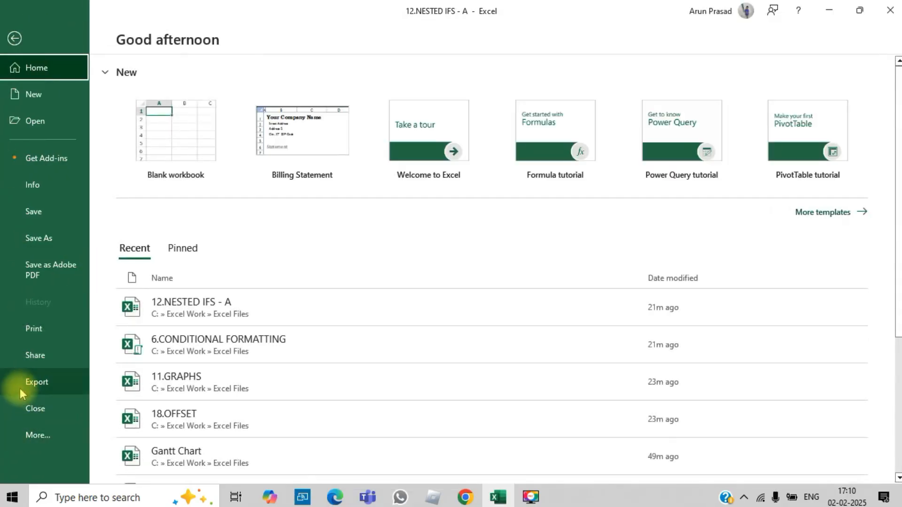
left_click(19, 430)
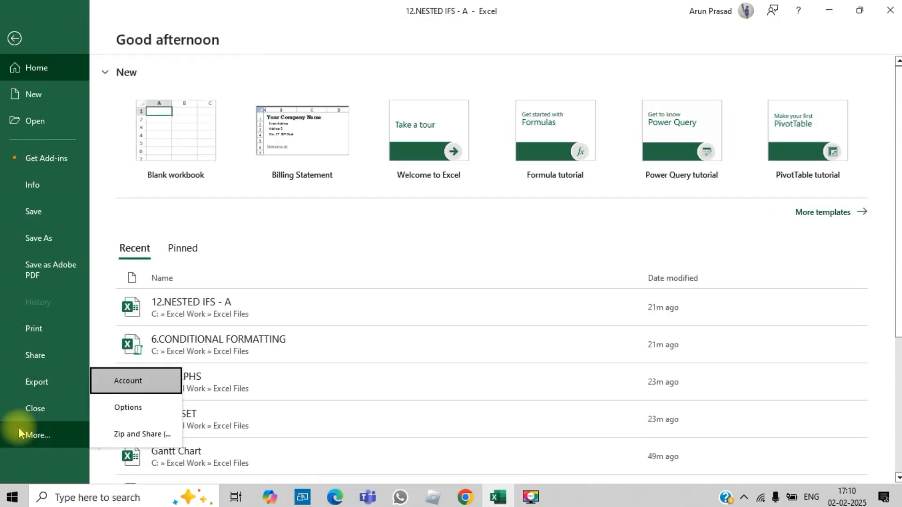
left_click(118, 409)
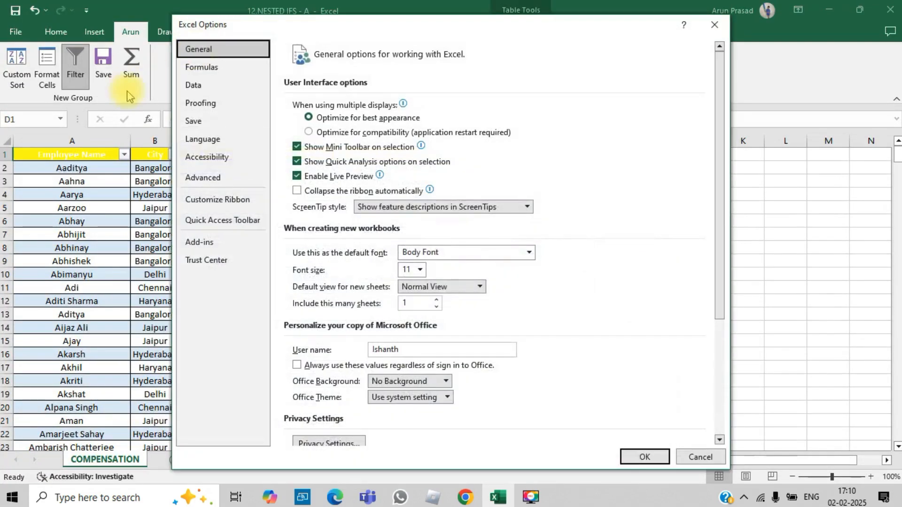
left_click(232, 224)
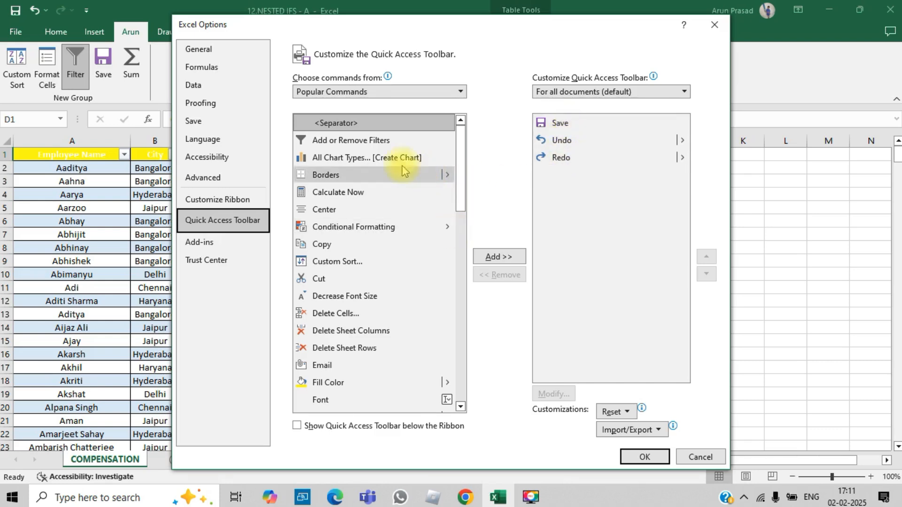
left_click(386, 160)
left_click(498, 256)
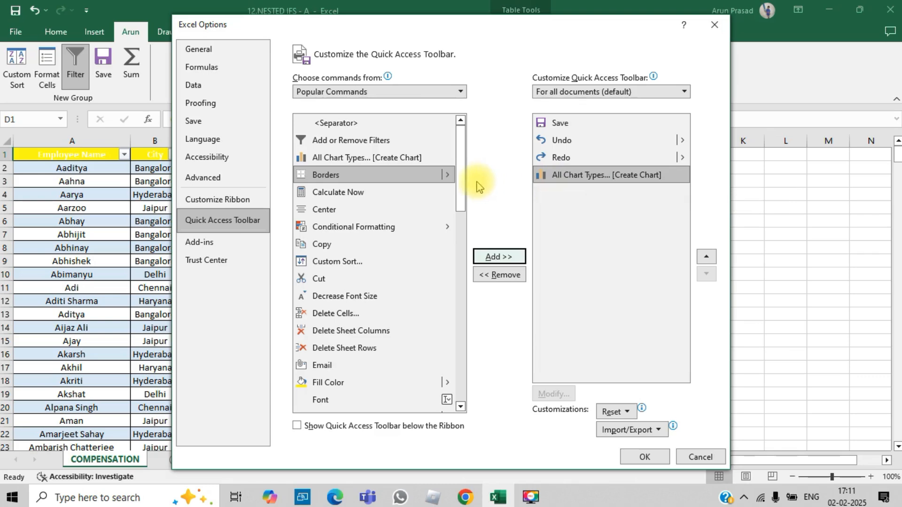
Add the Sum command to the Quick Access Toolbar and apply the customization
left_click_drag(461, 178, 466, 385)
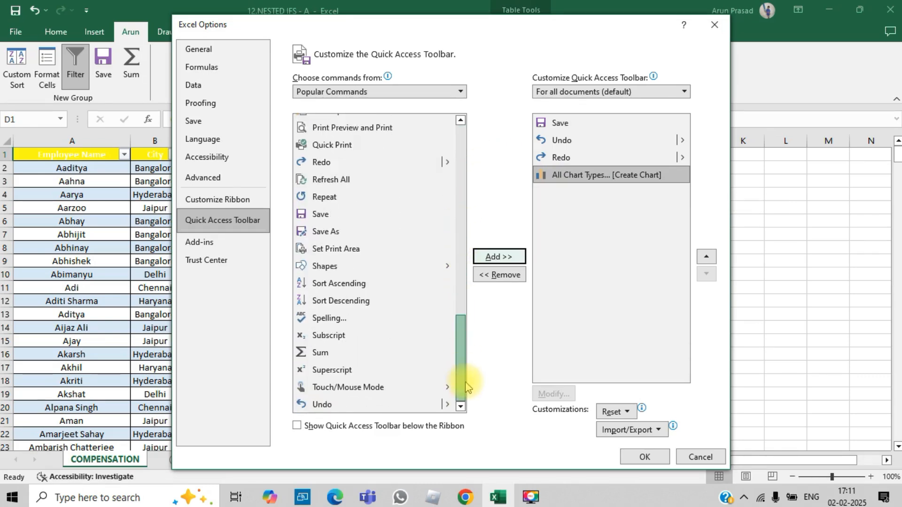
left_click(339, 358)
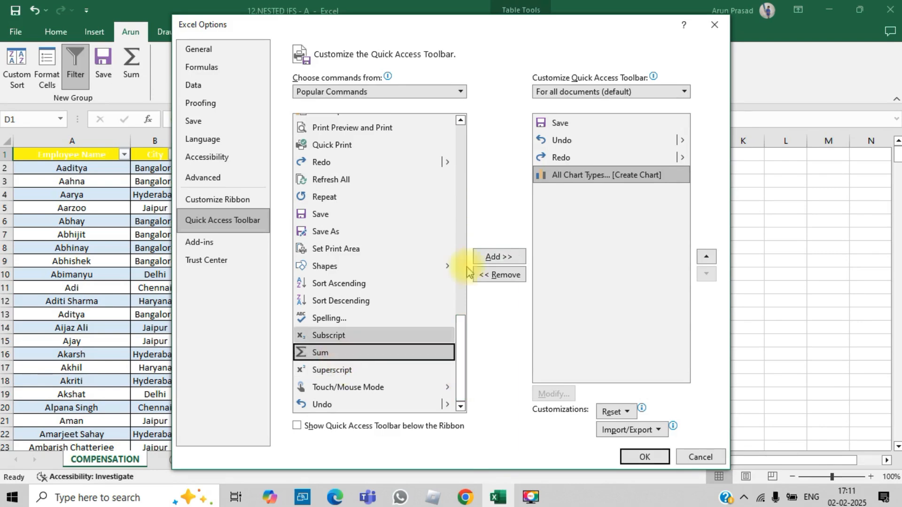
left_click(504, 258)
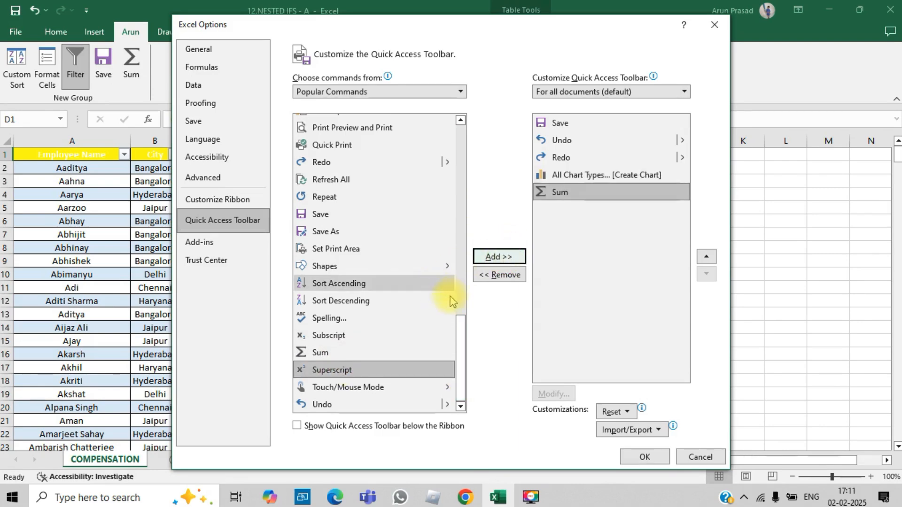
left_click_drag(460, 322, 460, 250)
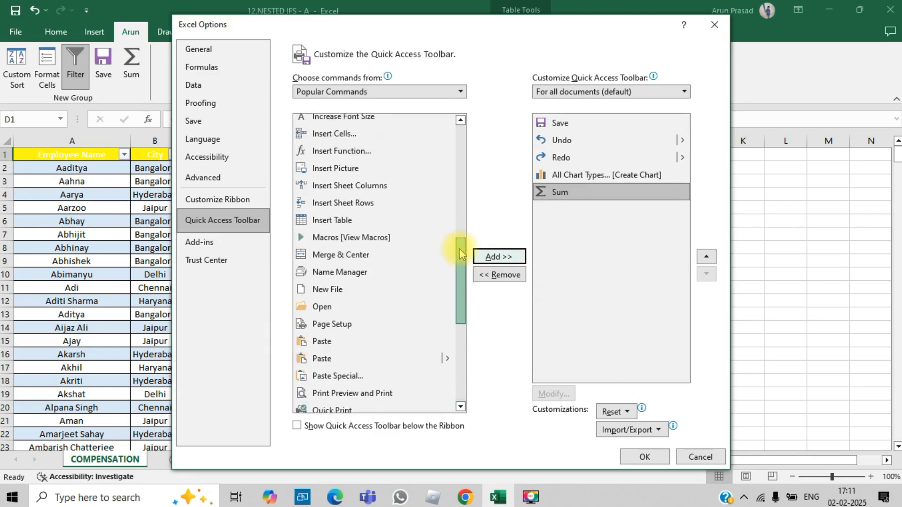
left_click(639, 456)
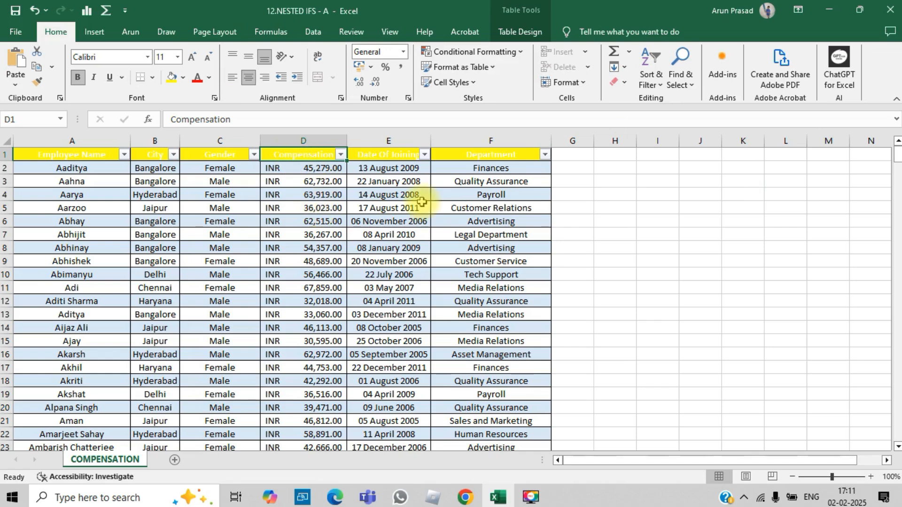
Insert the recommended clustered column chart showing Sum of Compensation by City with the added Quick Access Toolbar chart command
key("alt")
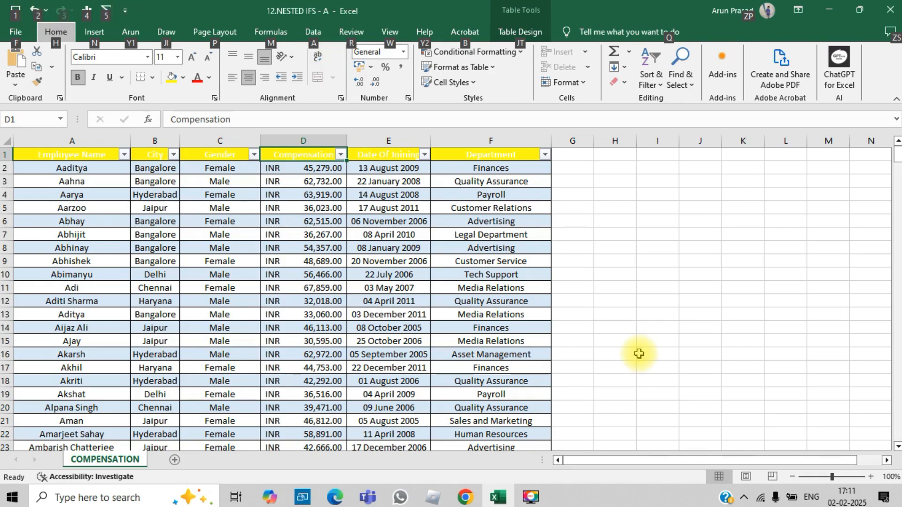
key("4")
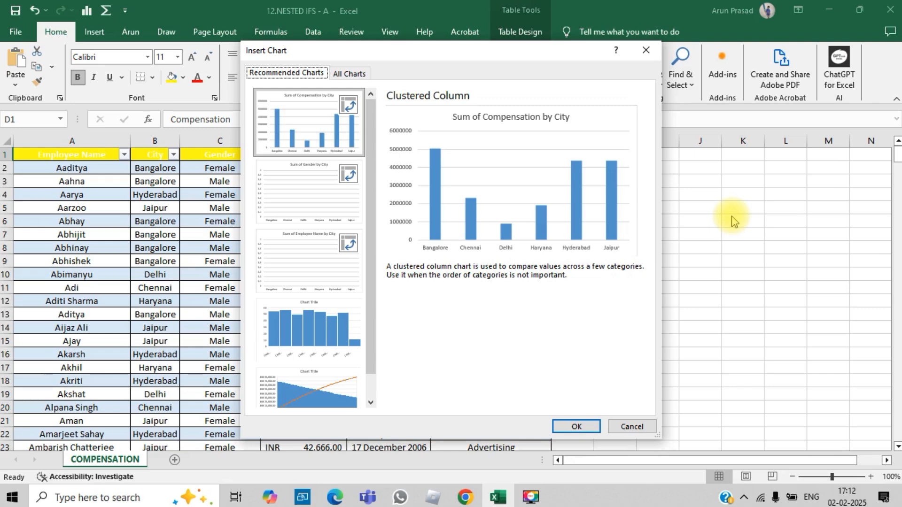
left_click(587, 428)
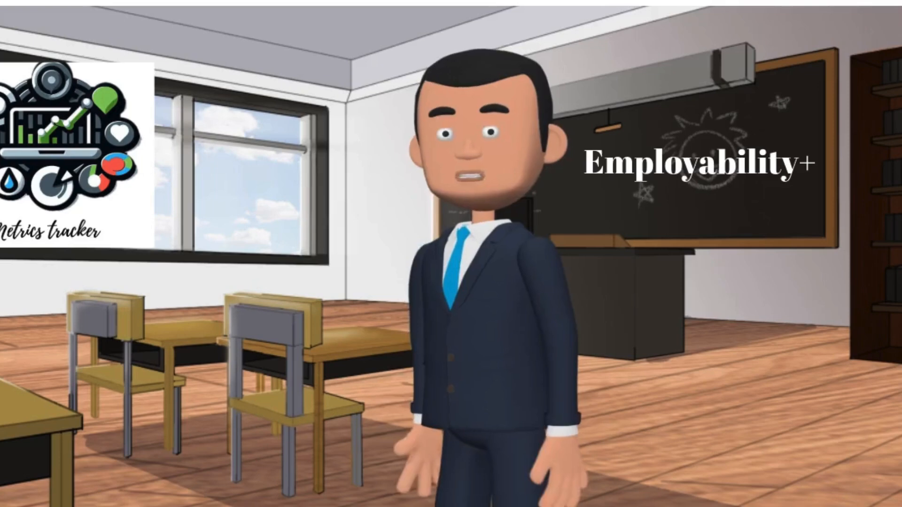